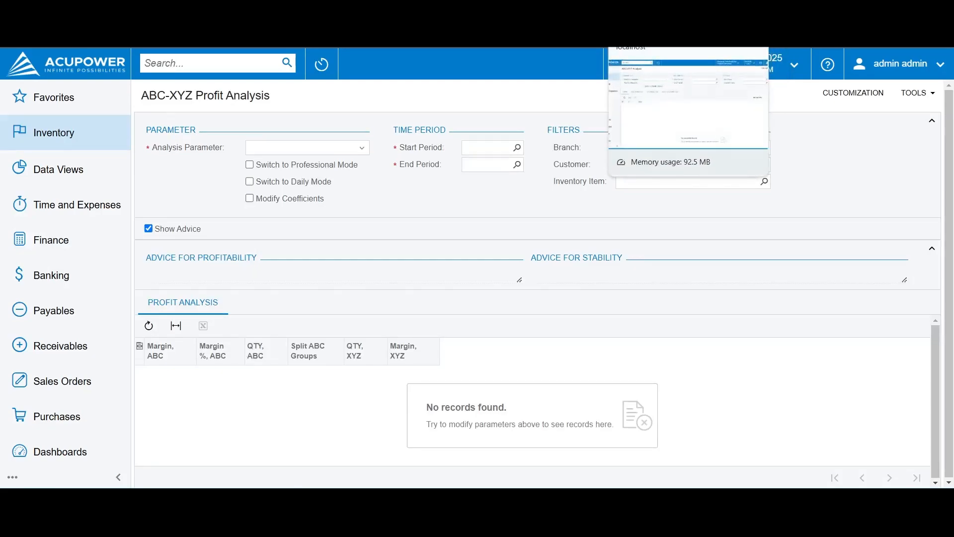
Bring up the ABC-XYZ Analysis page and set the analysis parameter to Customers
left_click(646, 11)
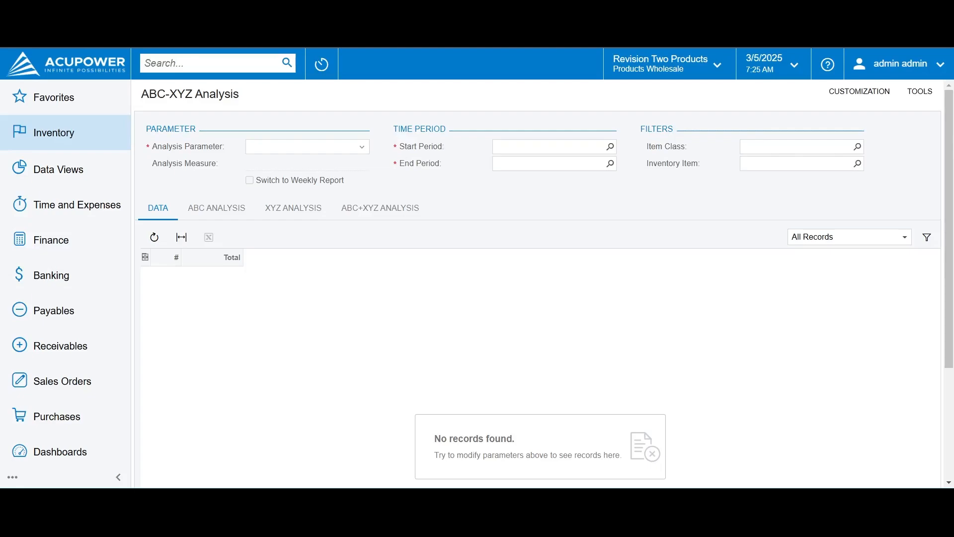
left_click(343, 146)
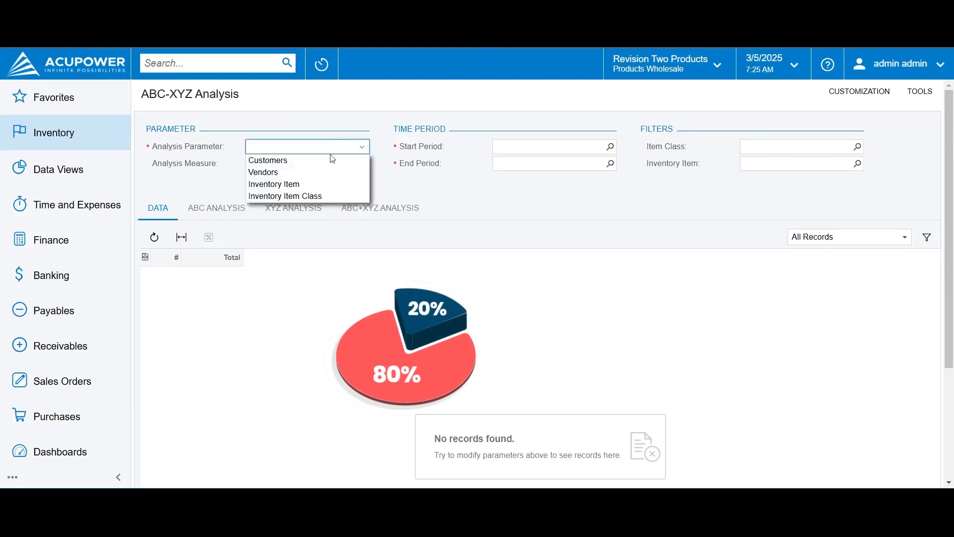
left_click(328, 157)
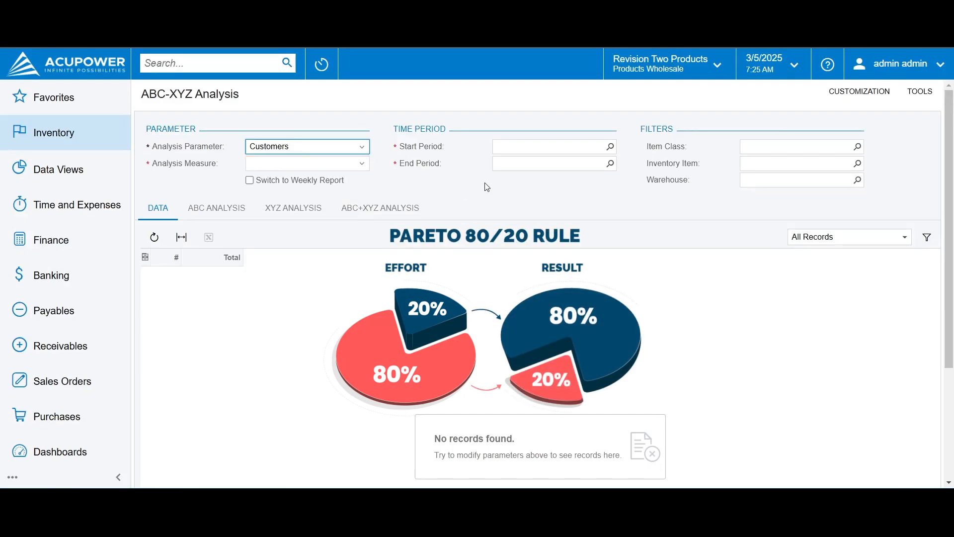
Review the available choices for the analysis parameter and the analysis measure without changing them
left_click(318, 147)
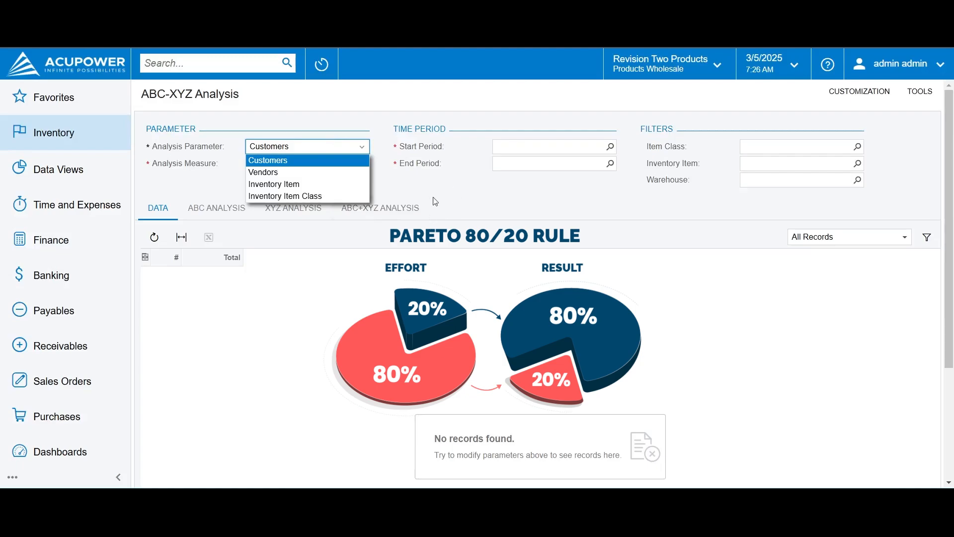
left_click(447, 189)
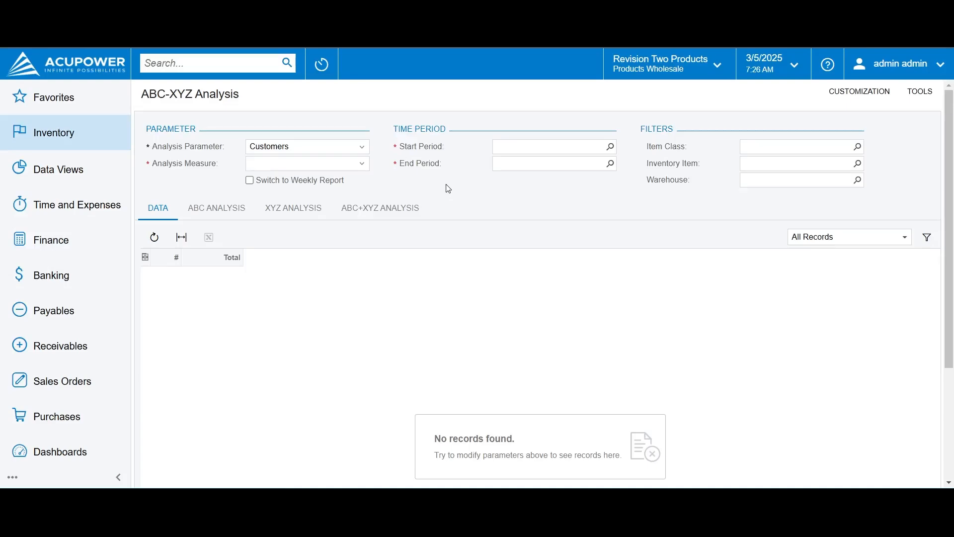
left_click(349, 148)
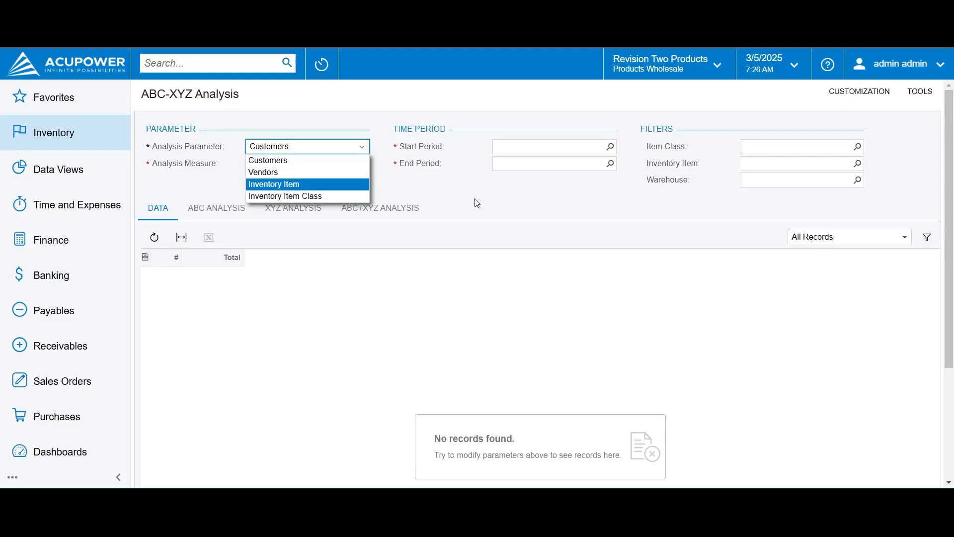
left_click(441, 199)
left_click(266, 165)
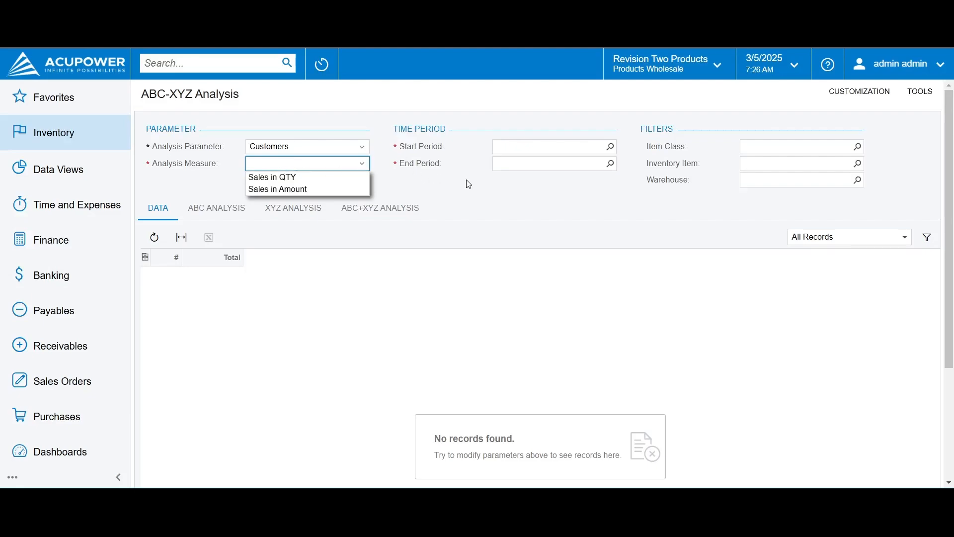
left_click(676, 196)
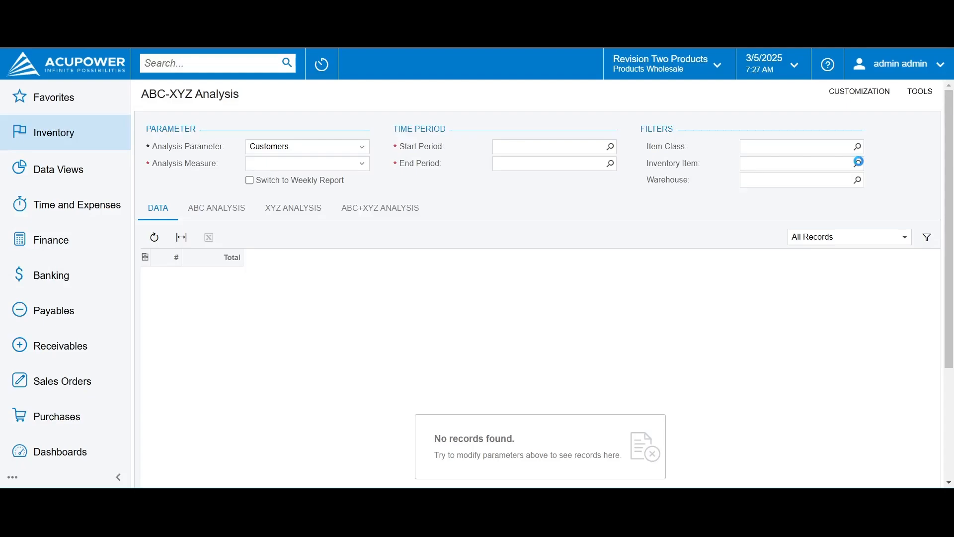
Look through the lookup choices of the Inventory Item, Item Class and Warehouse filters, leaving the filters empty
left_click(858, 162)
key("Escape")
left_click(859, 146)
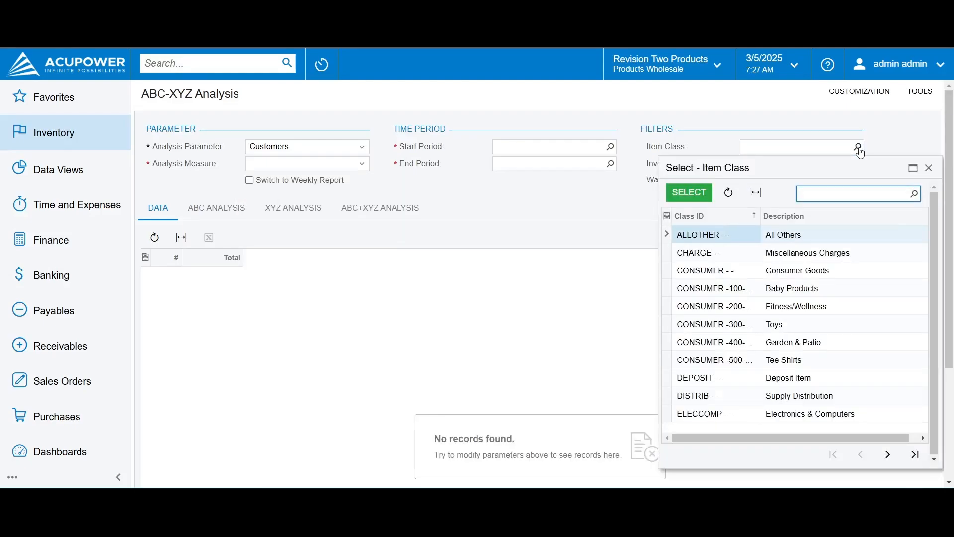
key("Escape")
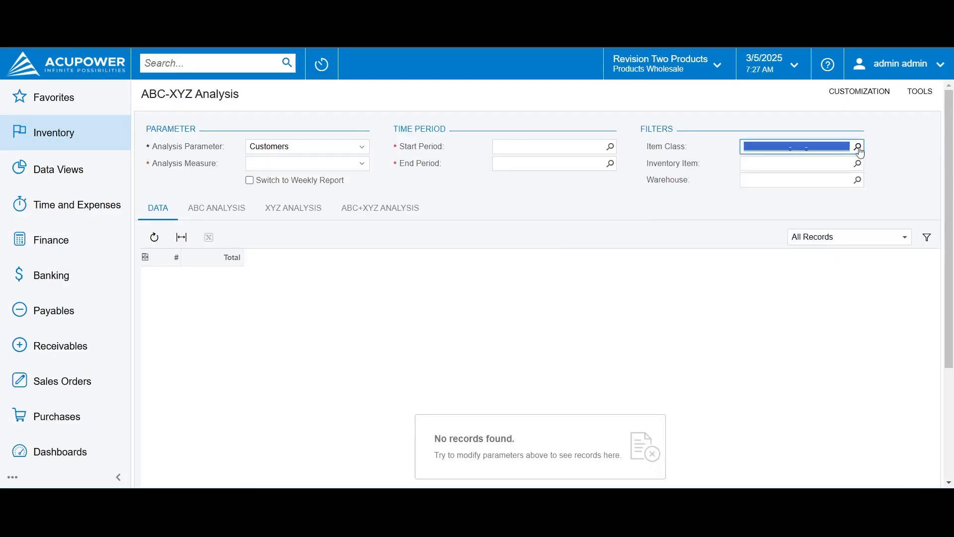
left_click(858, 180)
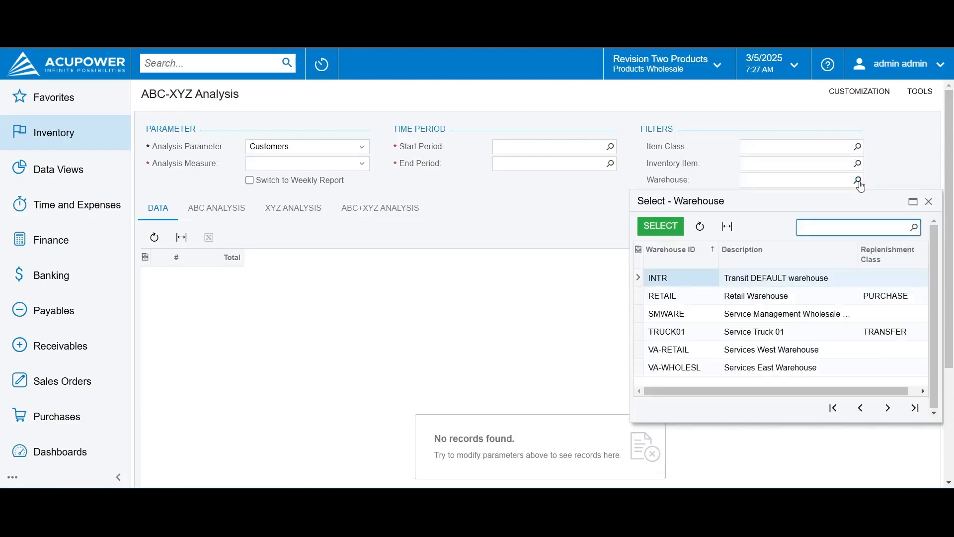
key("Escape")
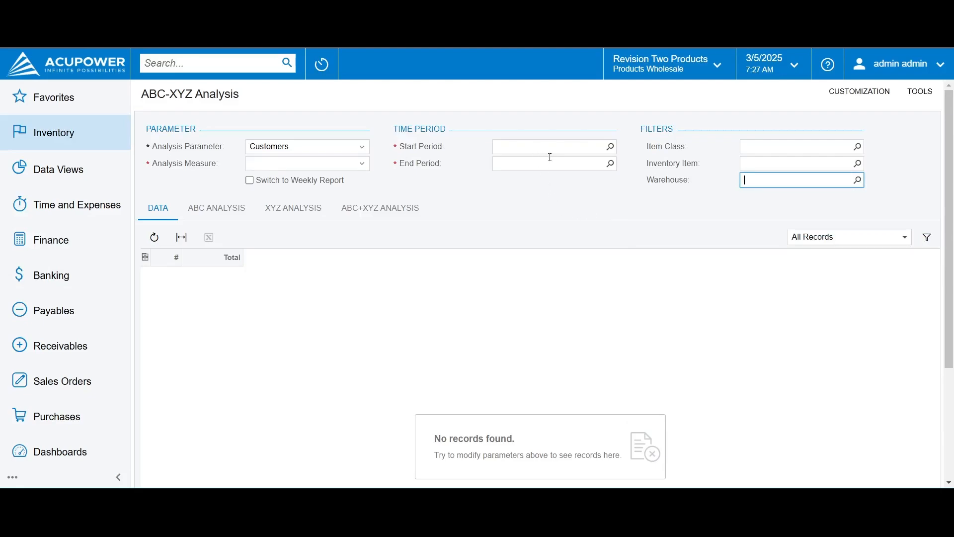
Set the analysis measure to Sales in Amount and the end period to 11-2021
left_click(362, 164)
left_click(337, 189)
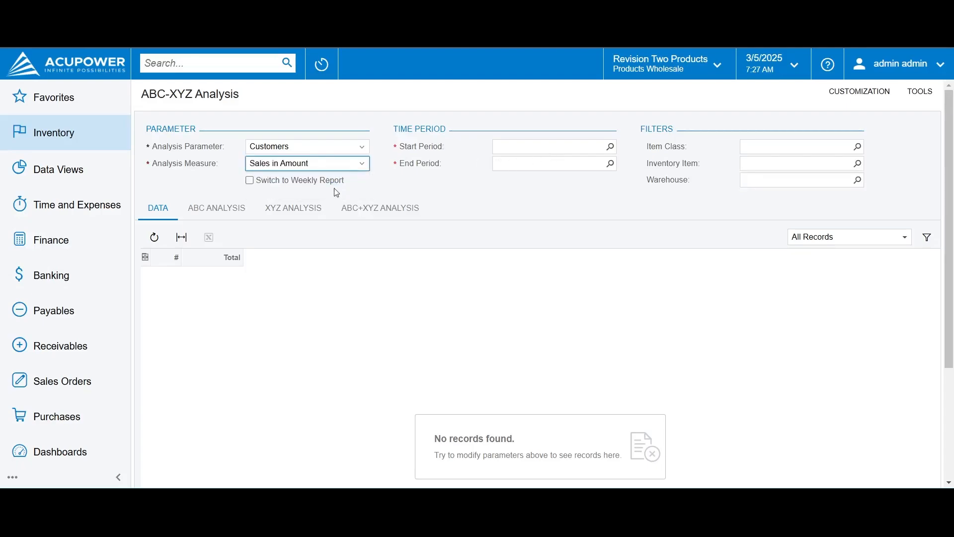
left_click(611, 149)
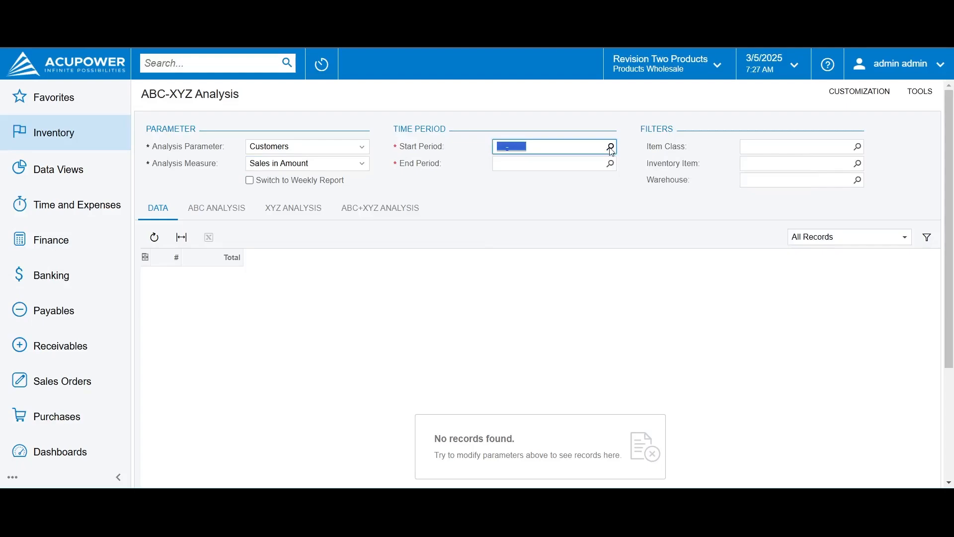
left_click(610, 164)
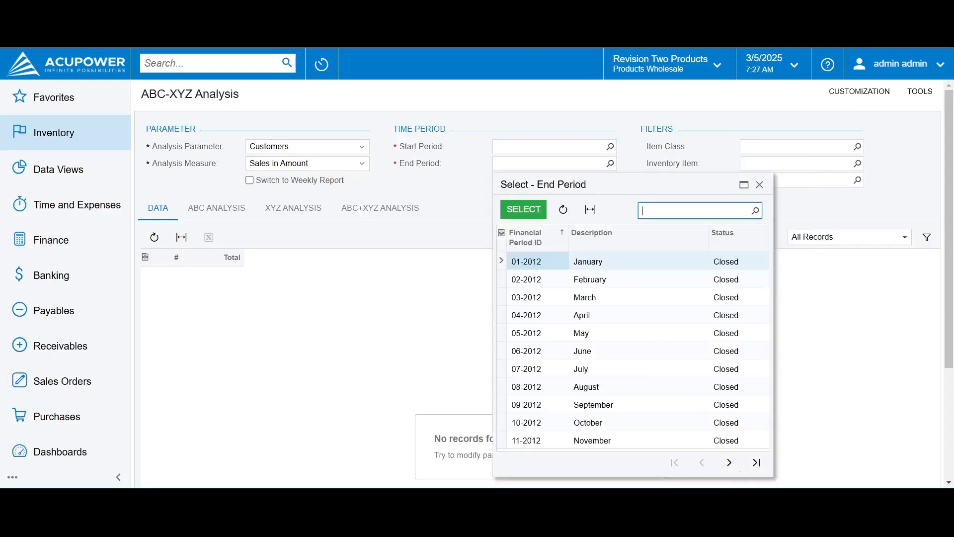
left_click(730, 464)
left_click(731, 463)
left_click(730, 463)
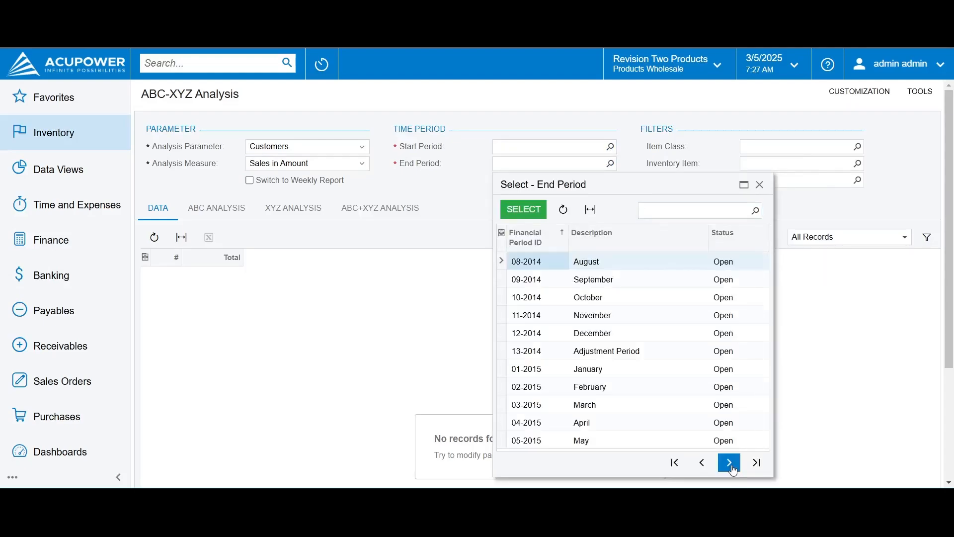
left_click(731, 463)
left_click(732, 463)
left_click(736, 463)
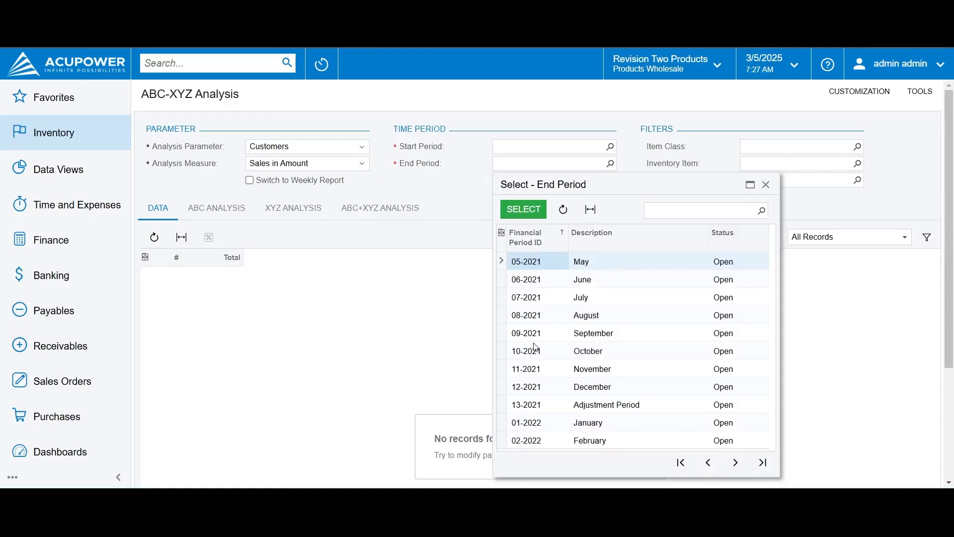
double_click(533, 372)
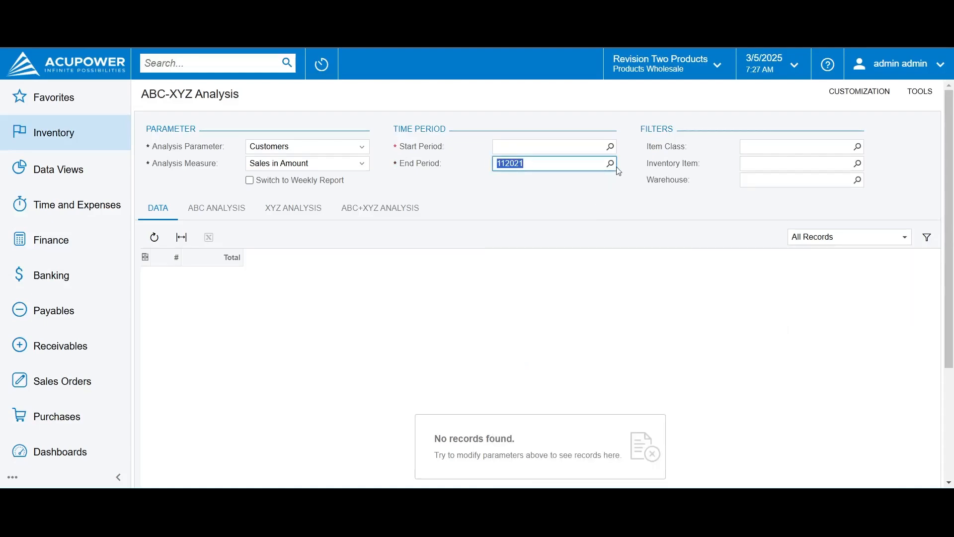
Set the start period to 11-2020 to load the customer sales data
left_click(610, 147)
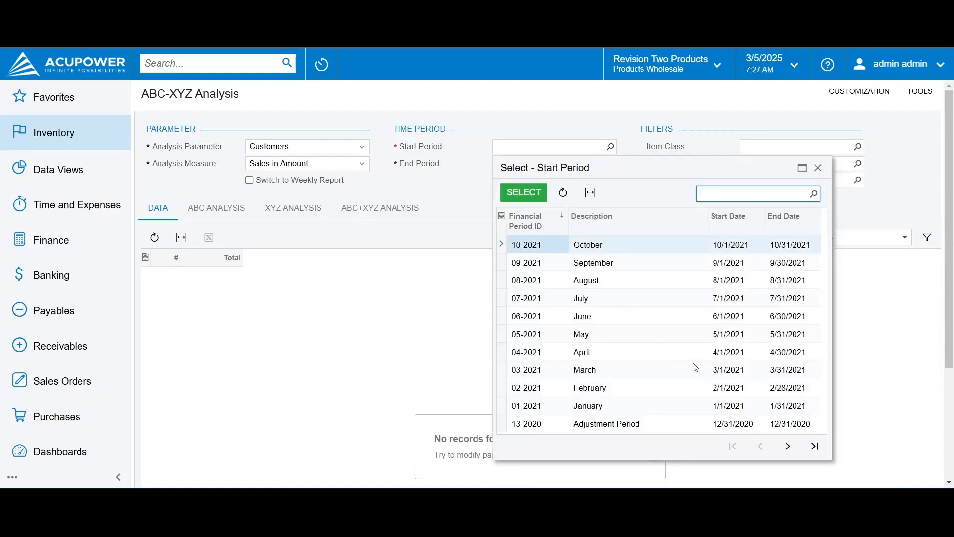
left_click(788, 447)
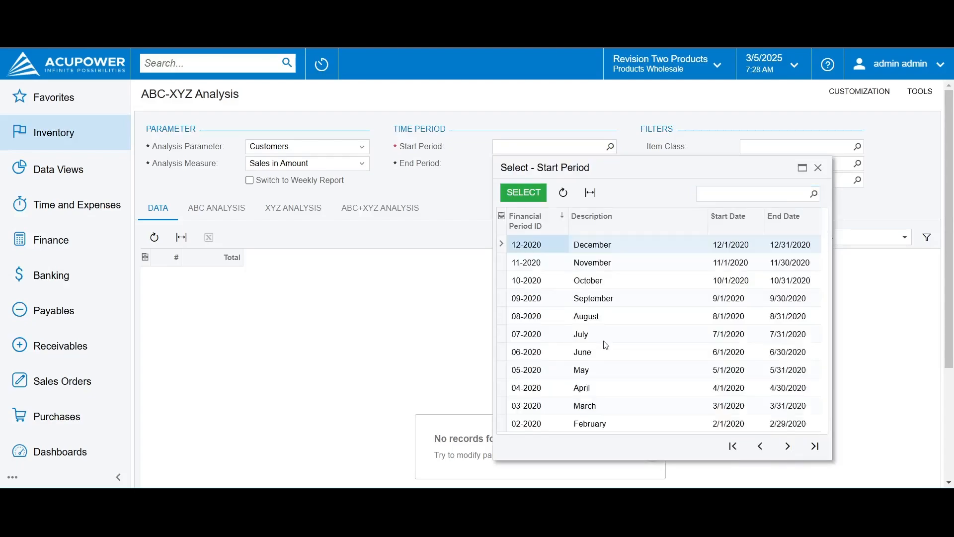
double_click(524, 268)
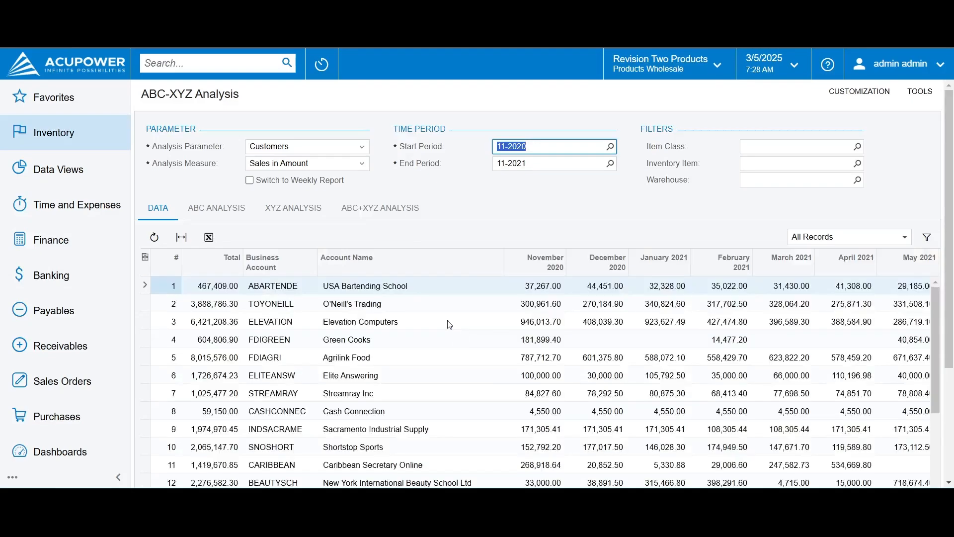
left_click(275, 286)
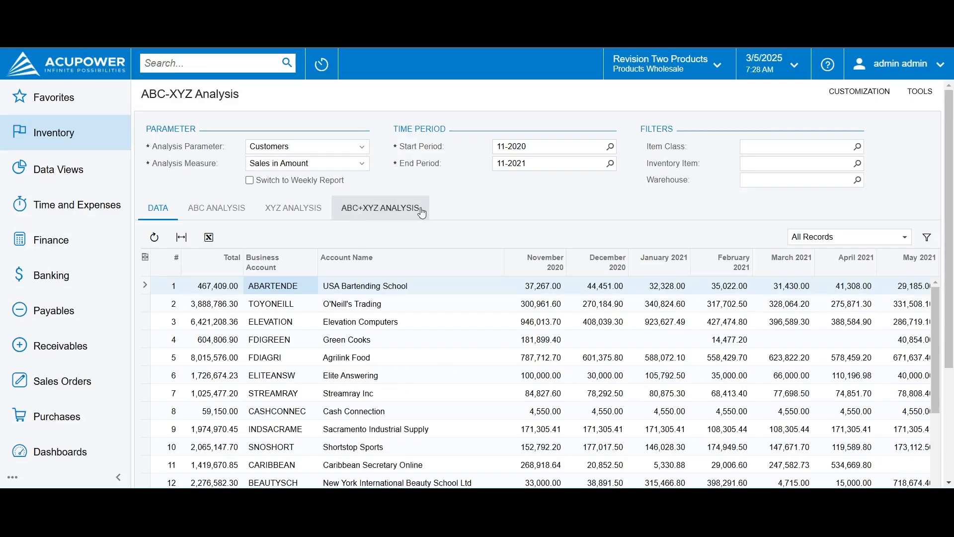
Examine the customers' ABC analysis, comparing measure ratios, cumulative ratios and ABC groups across the whole list
left_click(232, 217)
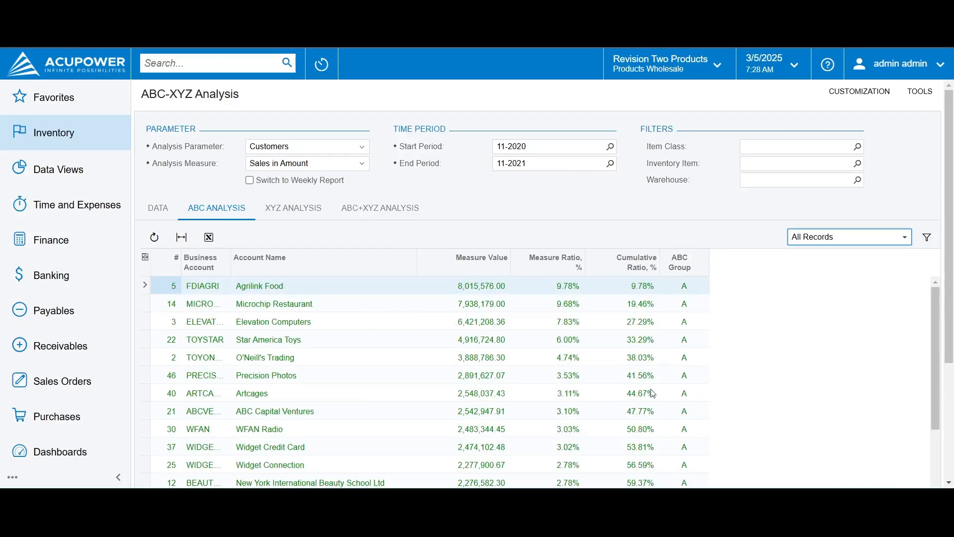
scroll(653, 394, "down", 5)
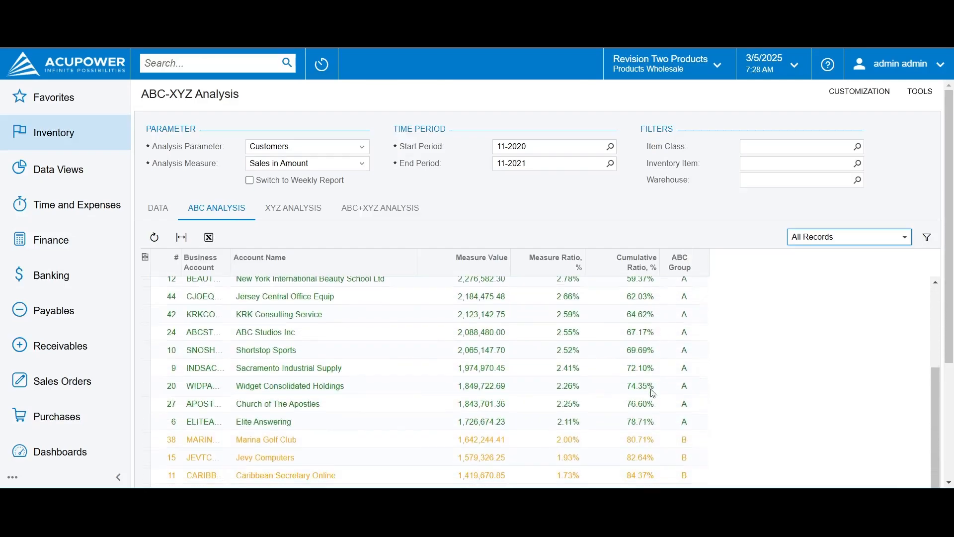
scroll(652, 394, "down", 2)
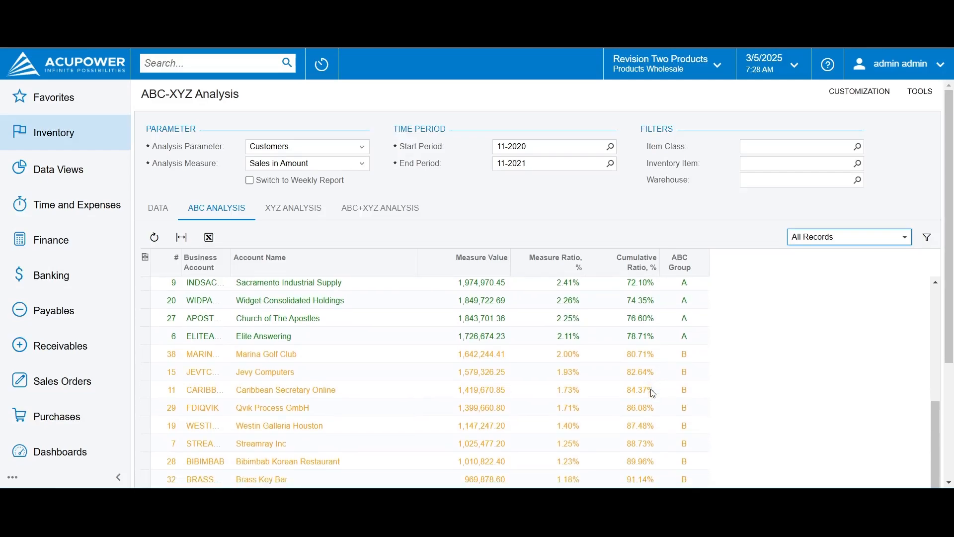
scroll(653, 394, "down", 2)
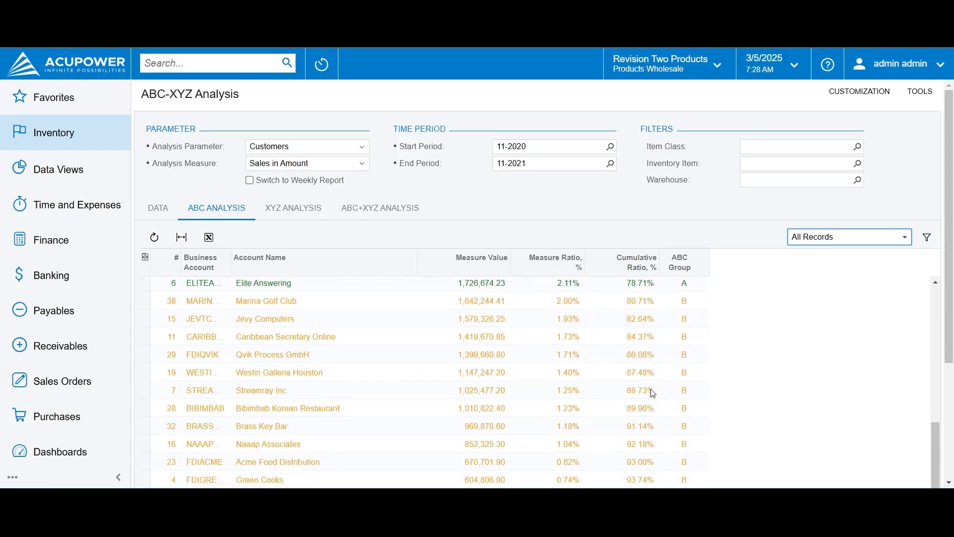
scroll(653, 394, "up", 3)
scroll(653, 394, "down", 3)
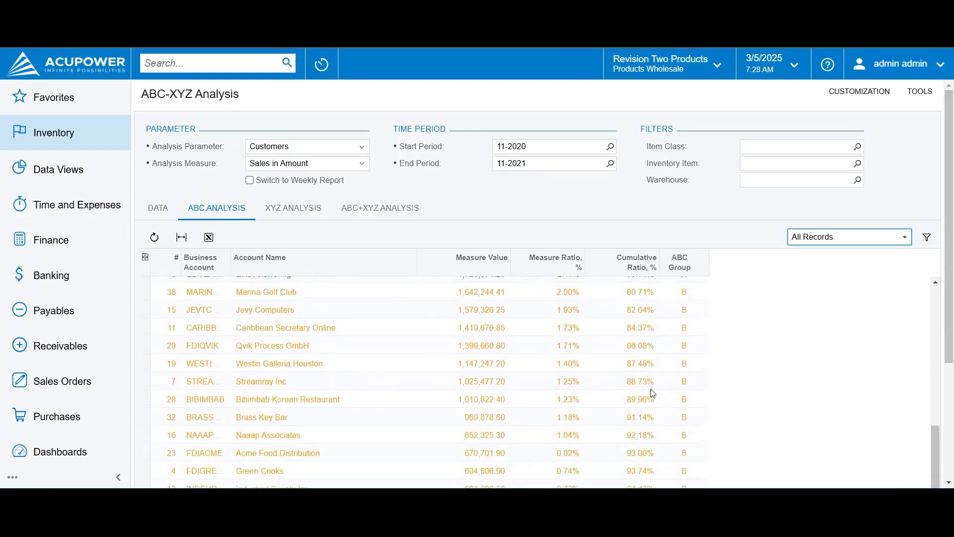
scroll(653, 394, "down", 4)
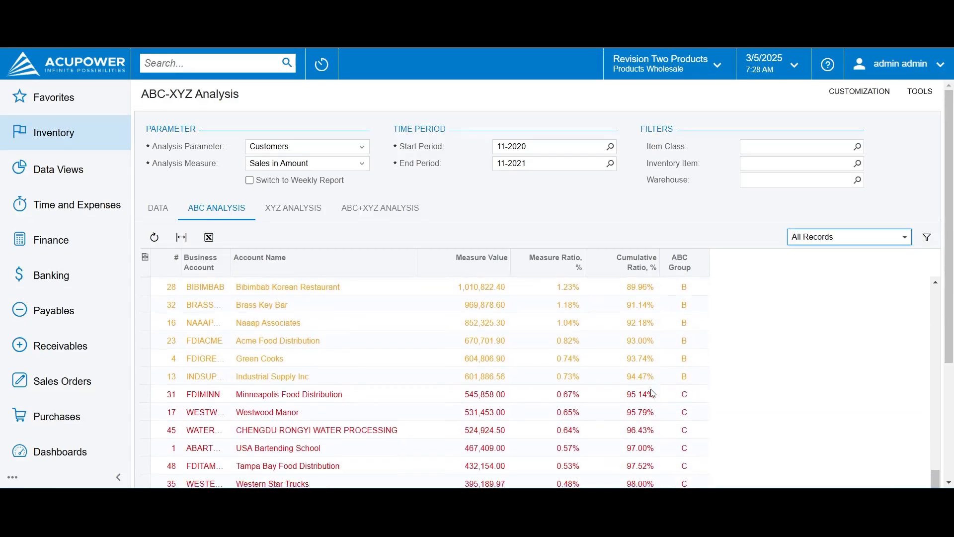
scroll(652, 393, "down", 1)
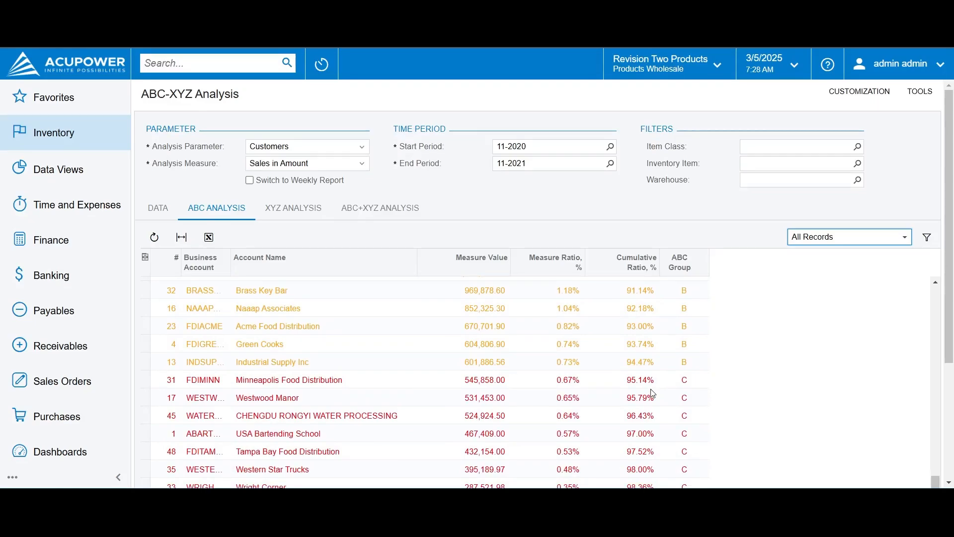
scroll(653, 394, "down", 1)
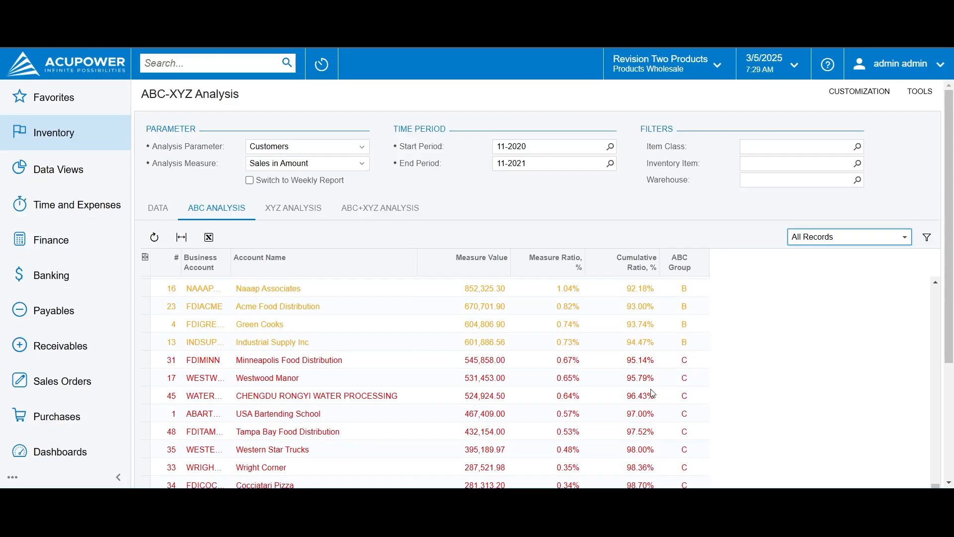
scroll(527, 400, "up", 5)
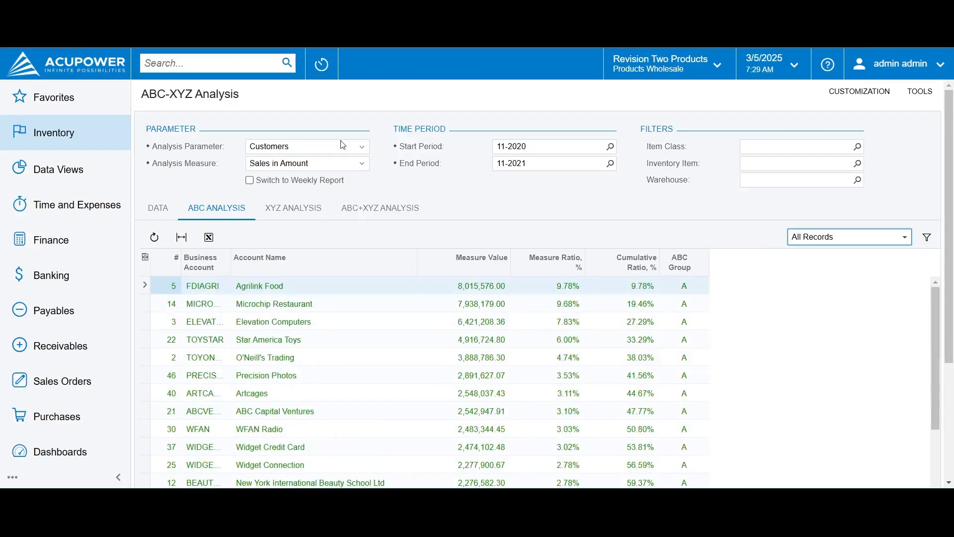
Set the analysis parameter to Inventory Item and review the items' ABC groups and cumulative ratios
left_click(362, 148)
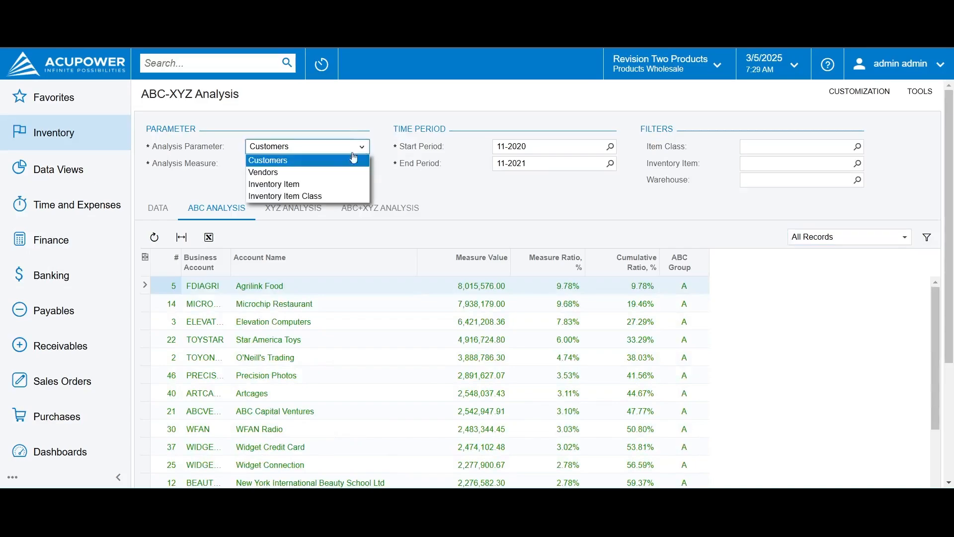
left_click(320, 185)
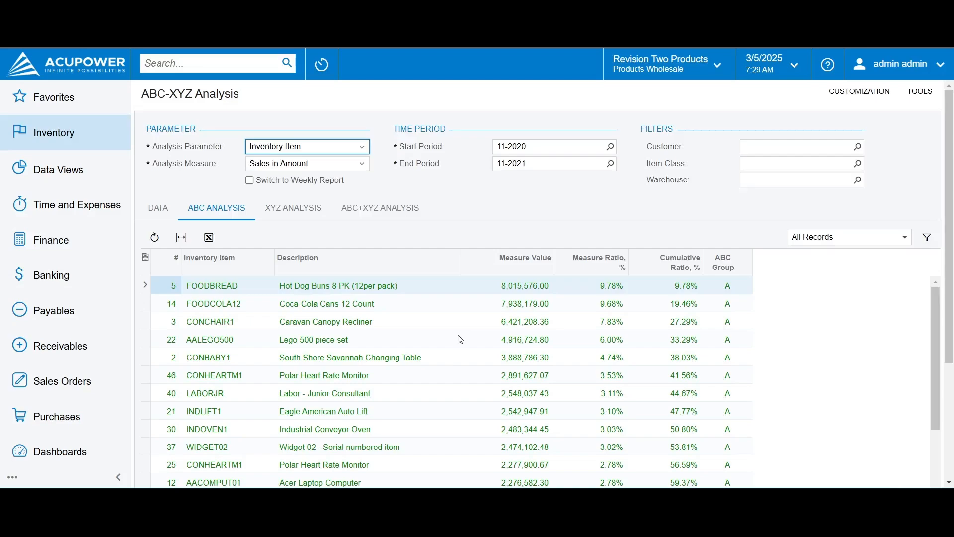
left_click(527, 335)
scroll(597, 351, "down", 2)
scroll(597, 352, "down", 3)
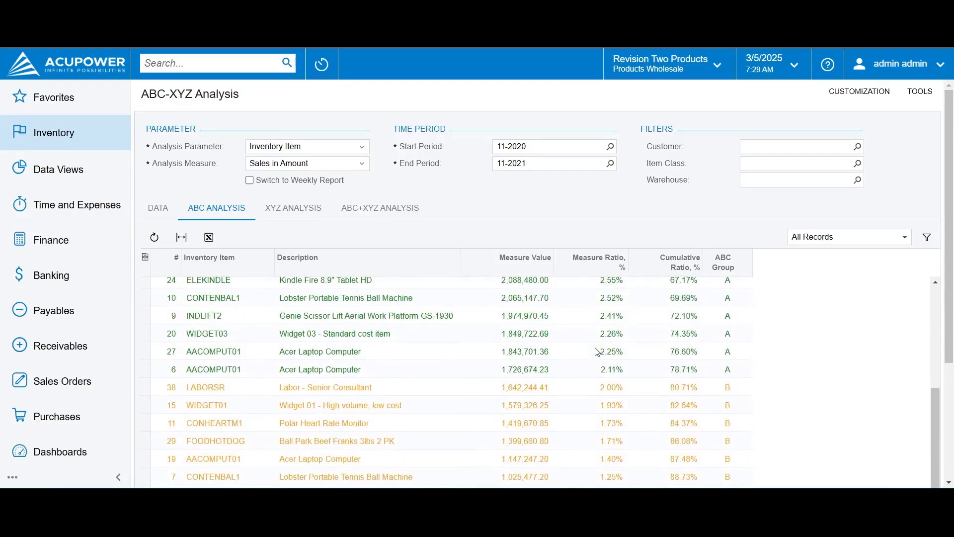
scroll(622, 339, "up", 4)
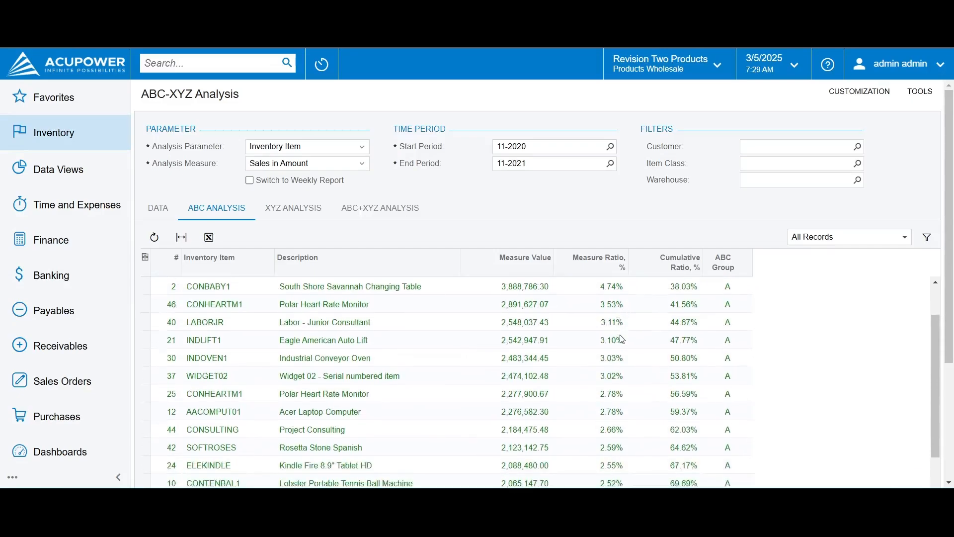
Examine the inventory items' ABC analysis across groups A, B and C, comparing measure ratios and cumulative ratios
scroll(622, 339, "down", 5)
scroll(622, 339, "up", 4)
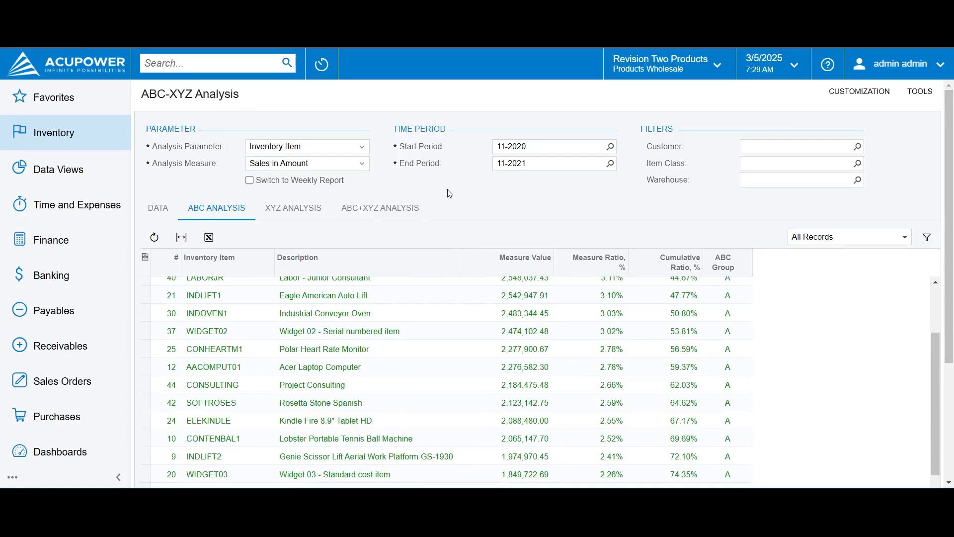
left_click(346, 150)
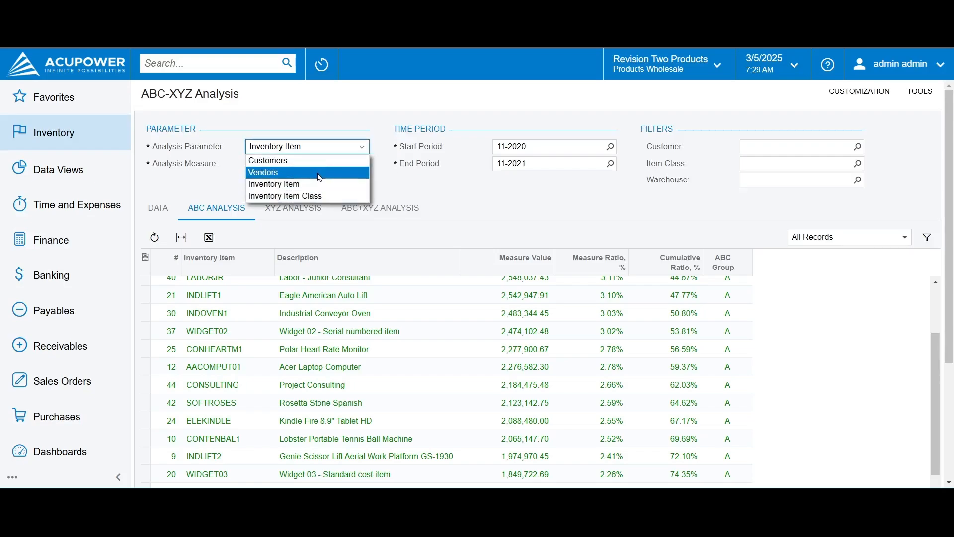
left_click(453, 189)
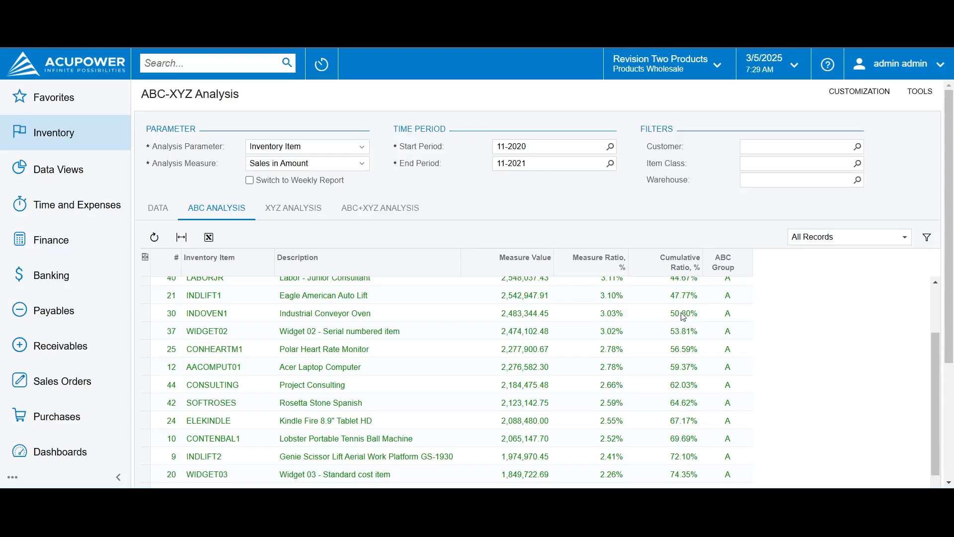
scroll(732, 343, "down", 8)
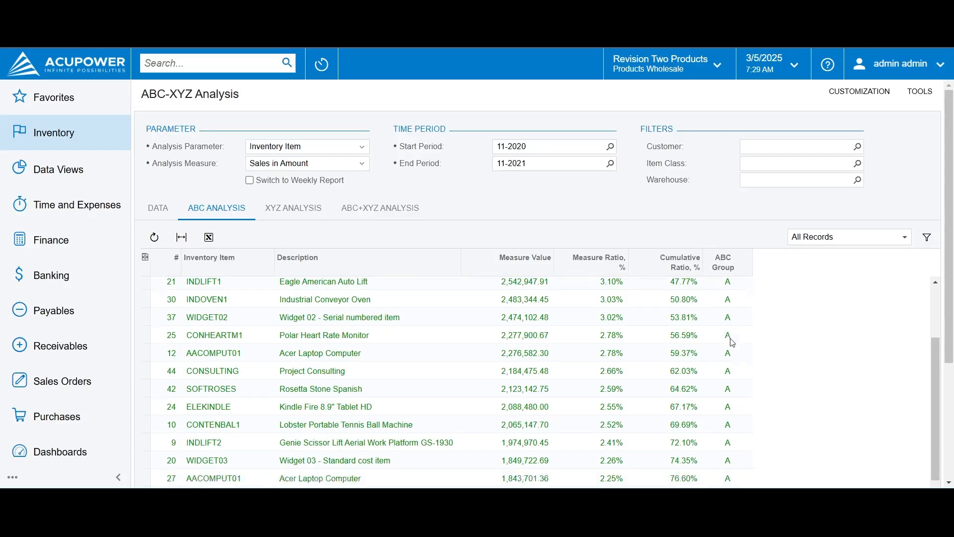
scroll(732, 343, "up", 1)
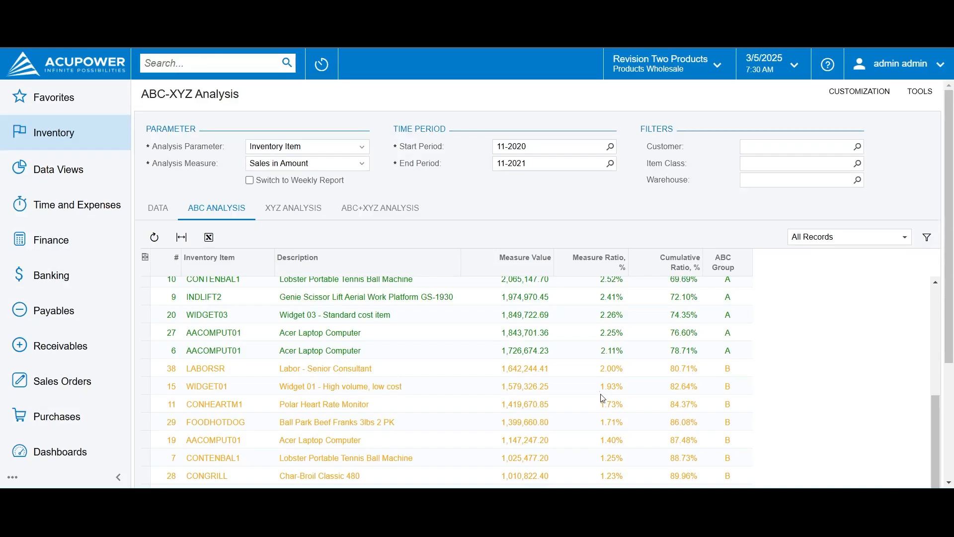
scroll(606, 409, "down", 5)
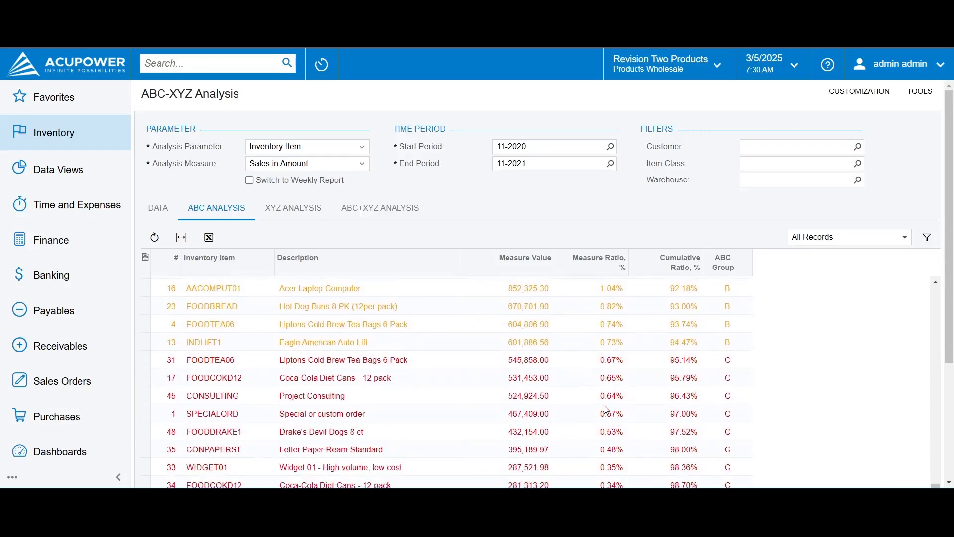
scroll(510, 364, "up", 6)
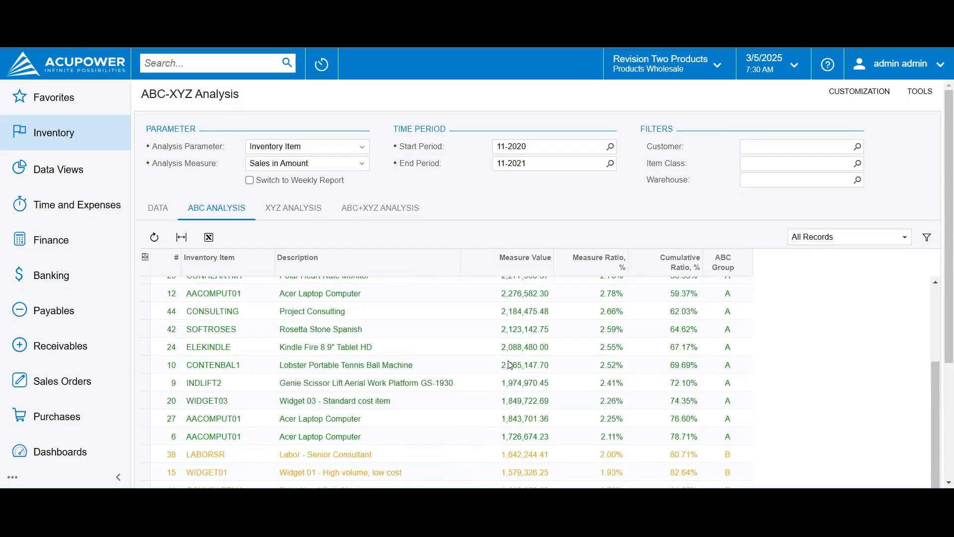
Open the XYZ analysis for Customers and review each customer's coefficient of variation and XYZ group
left_click(290, 208)
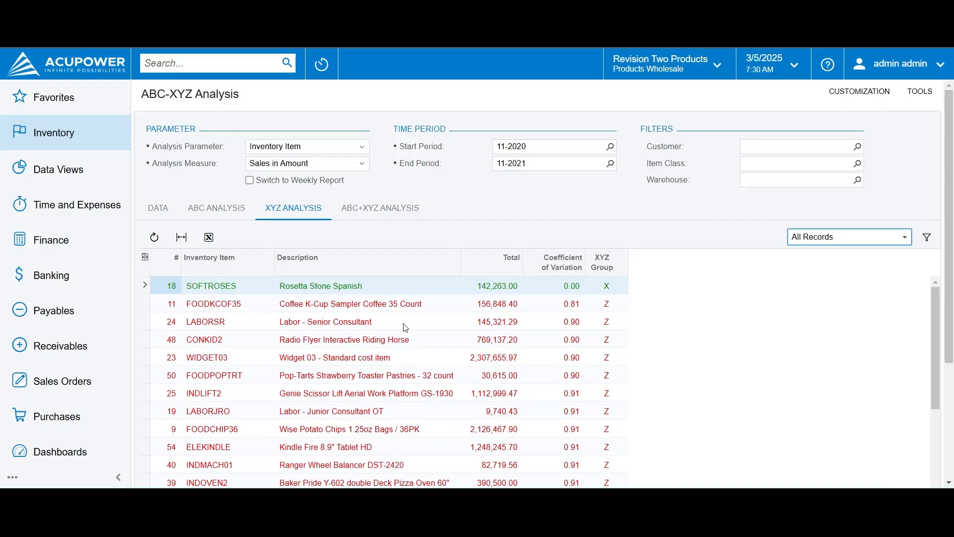
left_click(362, 146)
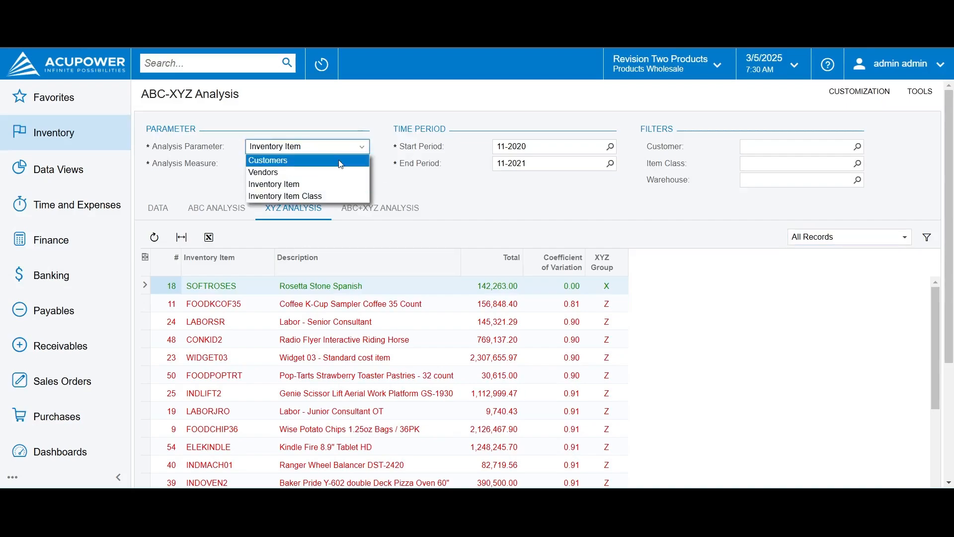
left_click(339, 159)
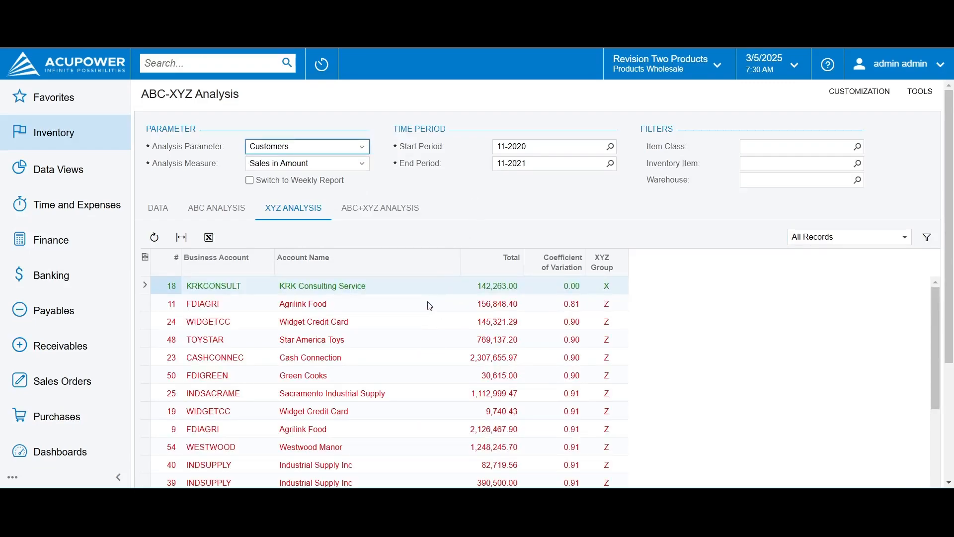
left_click(601, 289)
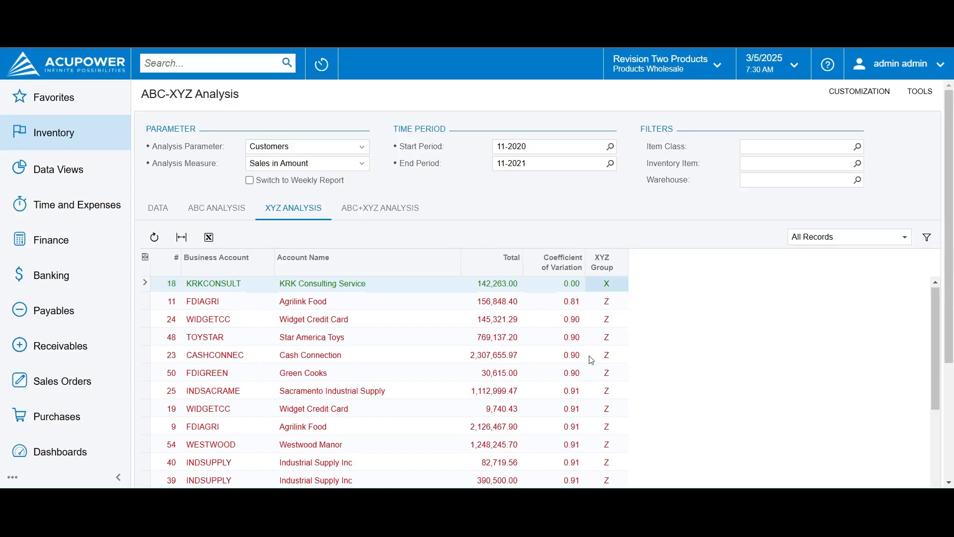
scroll(591, 360, "down", 10)
scroll(591, 359, "down", 2)
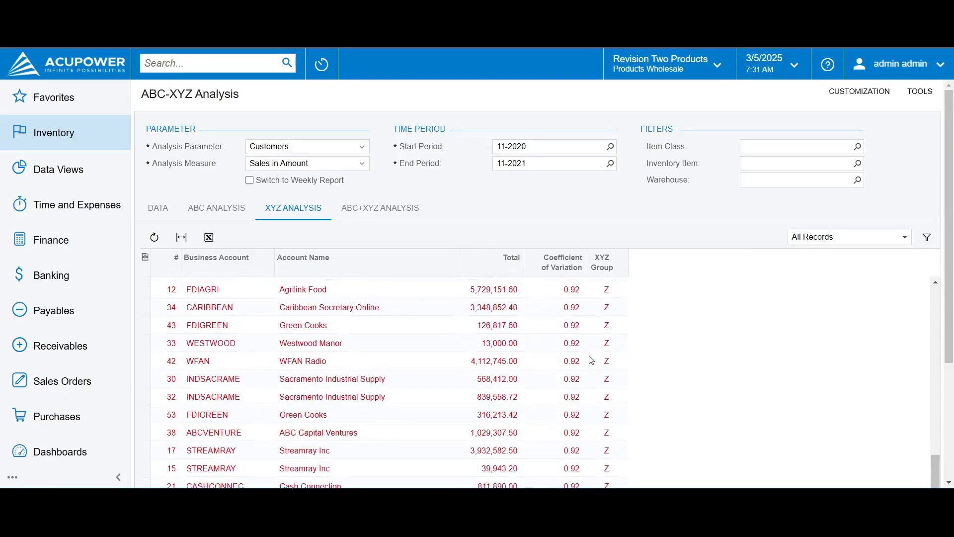
scroll(590, 360, "up", 15)
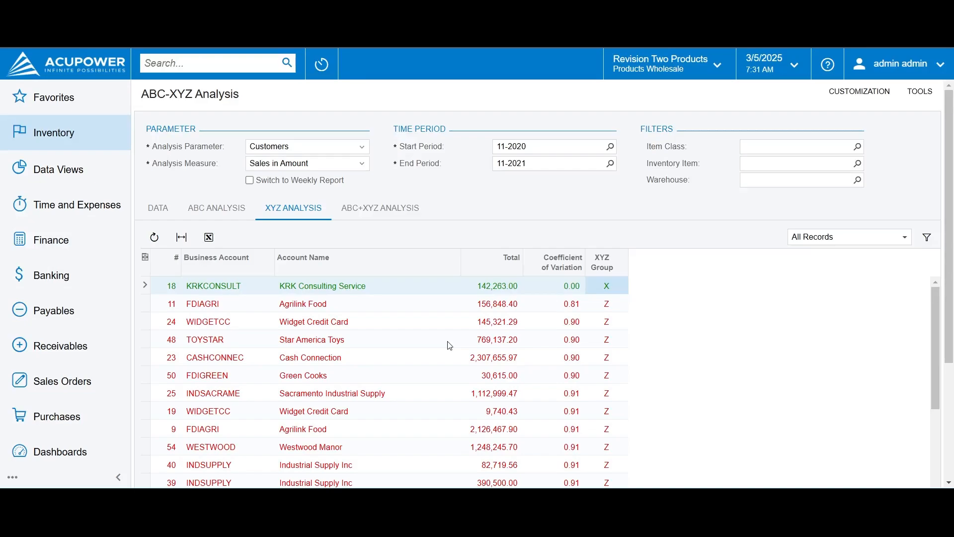
left_click(549, 324)
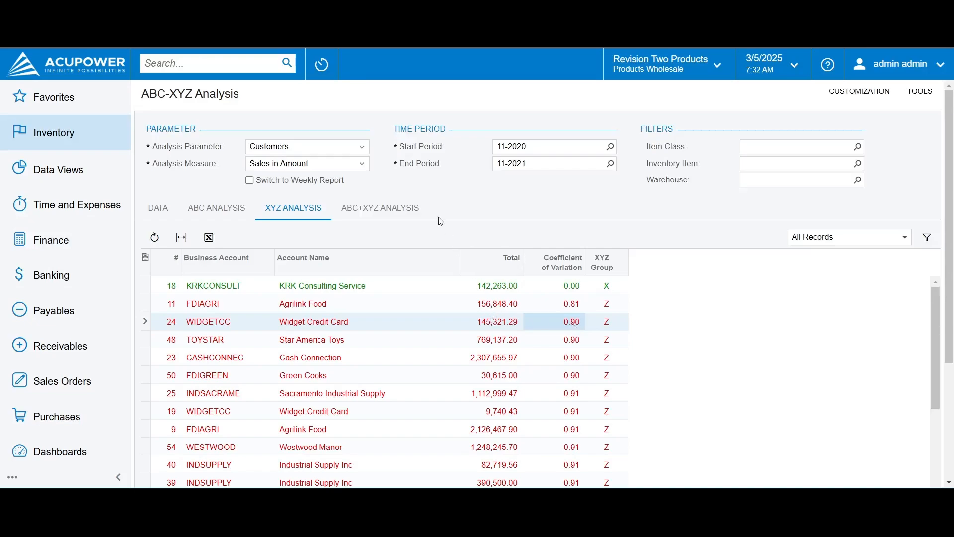
Set the analysis parameter to Inventory Item and review the items' coefficients of variation and XYZ groups
left_click(362, 148)
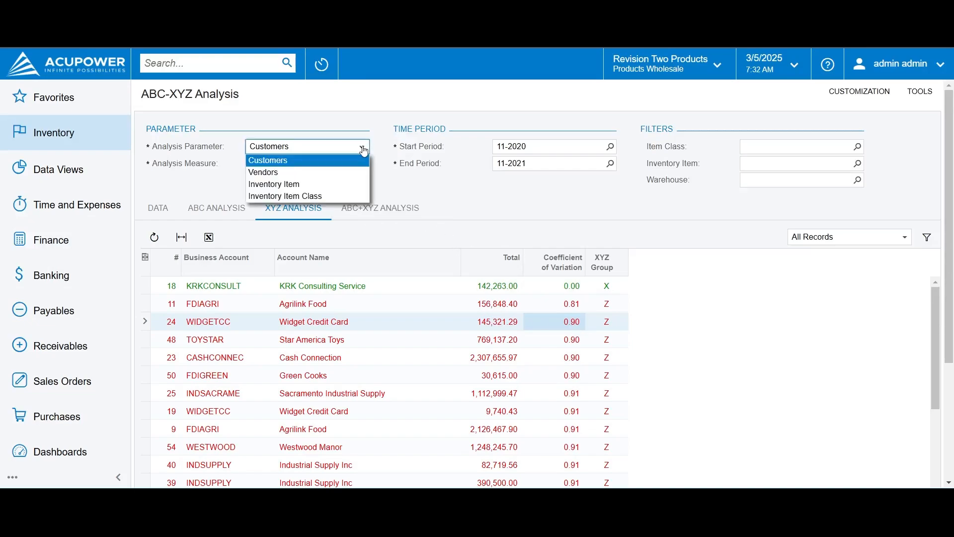
left_click(339, 185)
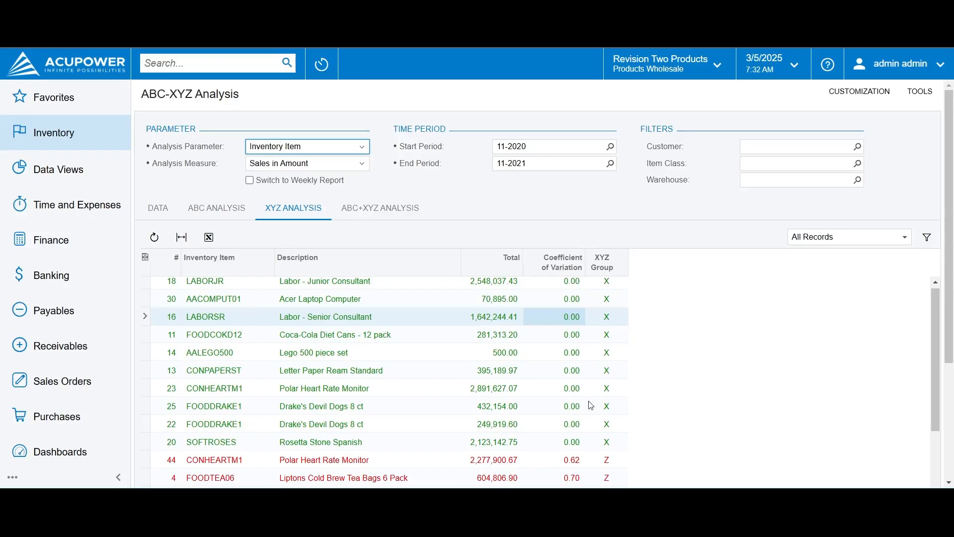
scroll(591, 404, "down", 5)
scroll(591, 405, "up", 3)
scroll(590, 405, "up", 1)
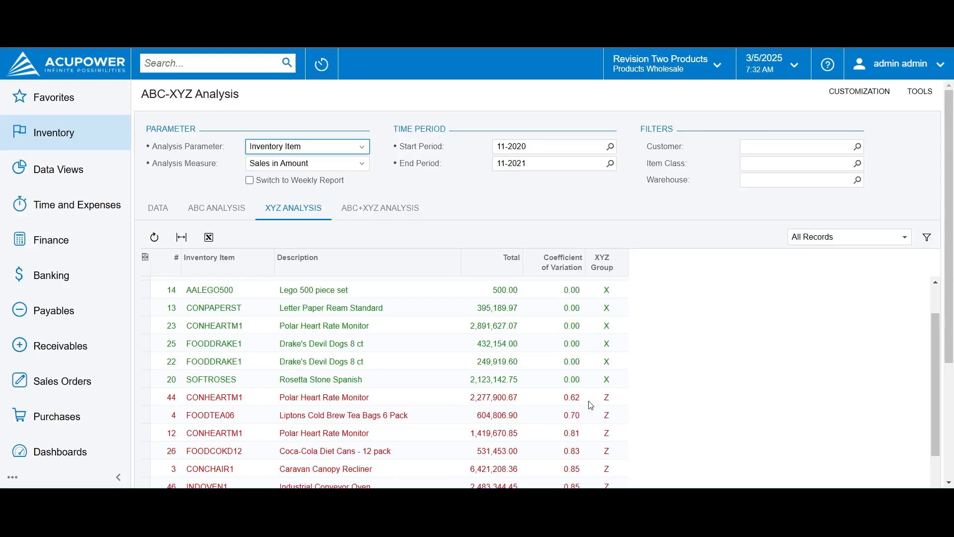
Return to the ABC analysis of inventory items and look through the ABC groups down to group C
left_click(208, 207)
scroll(719, 370, "down", 4)
scroll(719, 370, "up", 4)
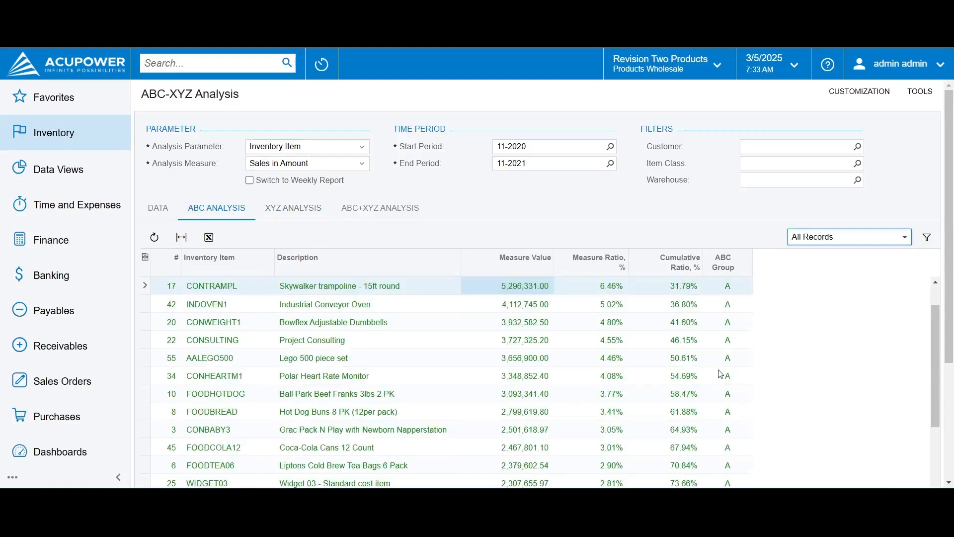
scroll(721, 374, "down", 10)
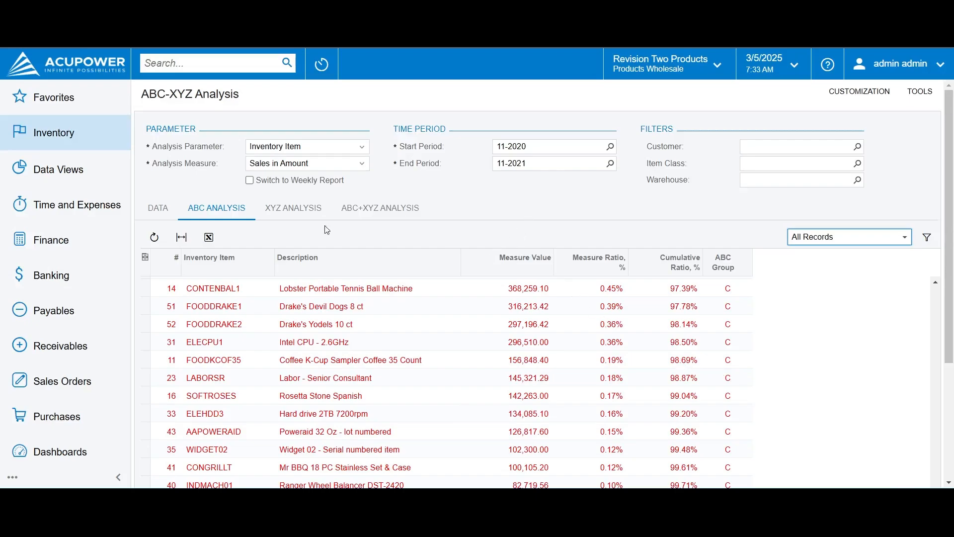
Return to the XYZ analysis of inventory items and compare the X group item with the Z group items
left_click(292, 215)
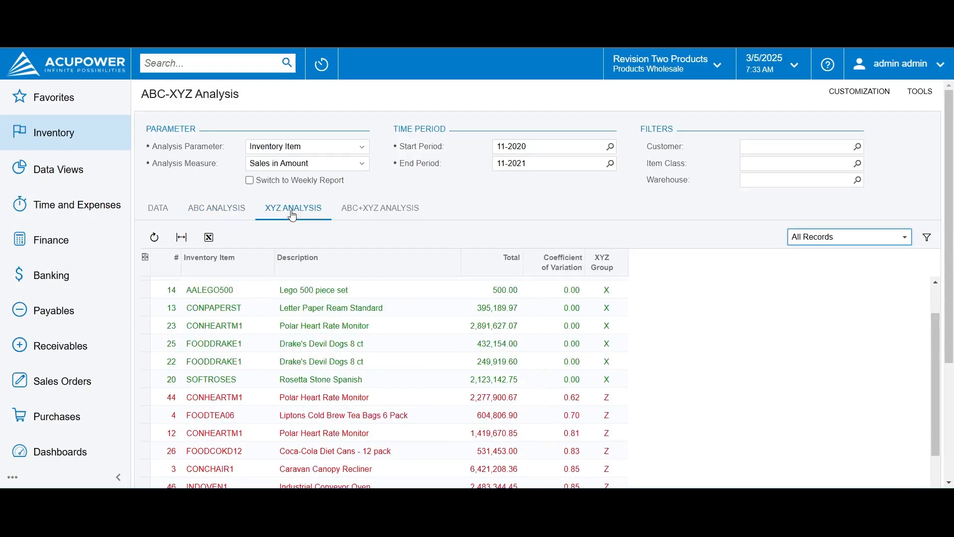
scroll(504, 343, "down", 5)
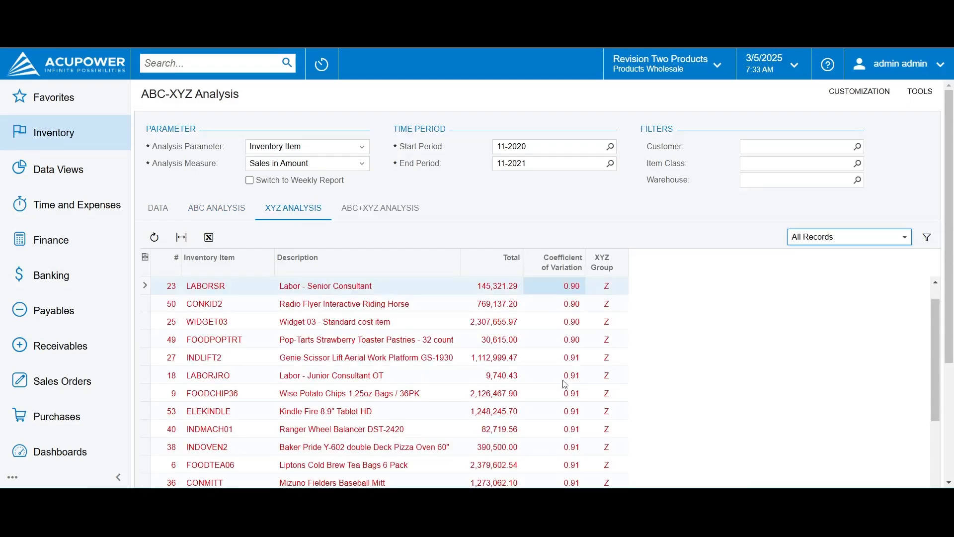
scroll(599, 347, "up", 1)
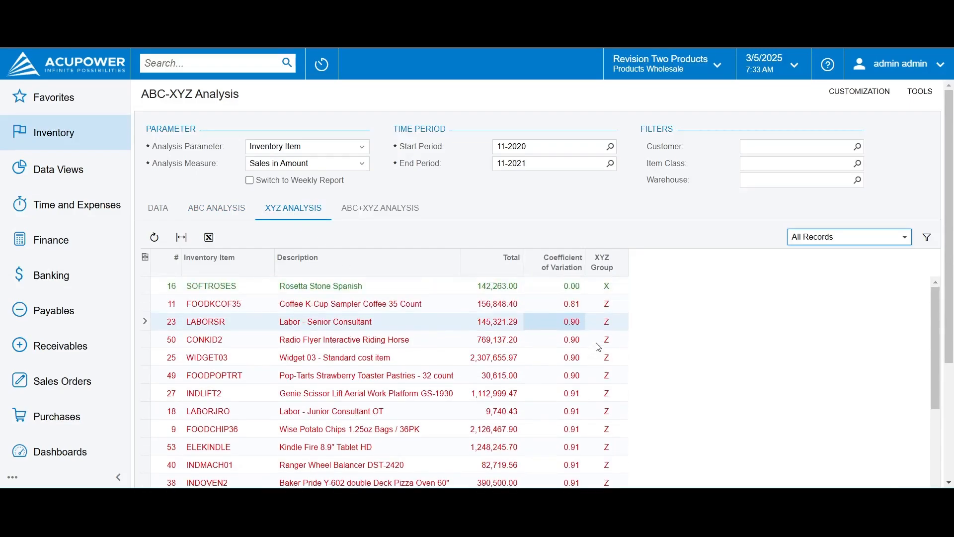
left_click(606, 284)
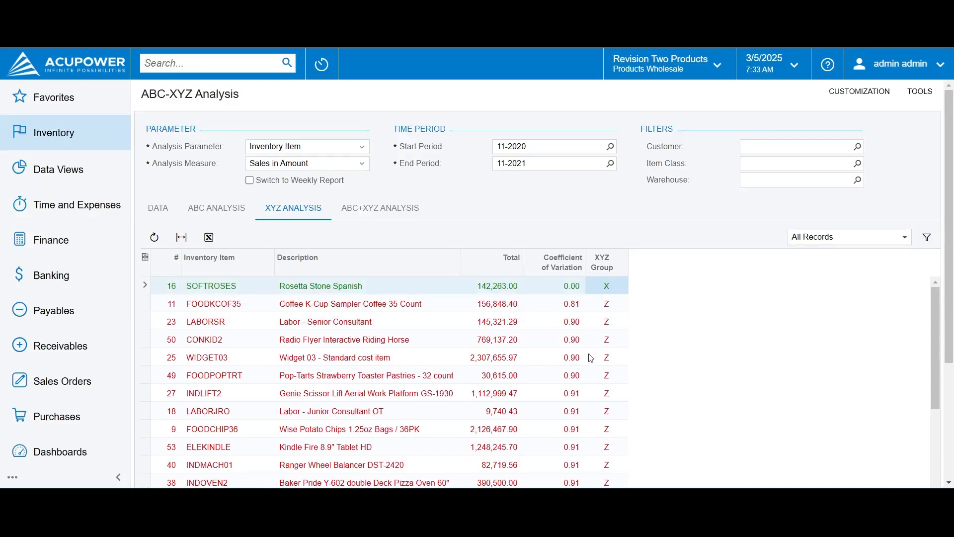
scroll(591, 358, "down", 5)
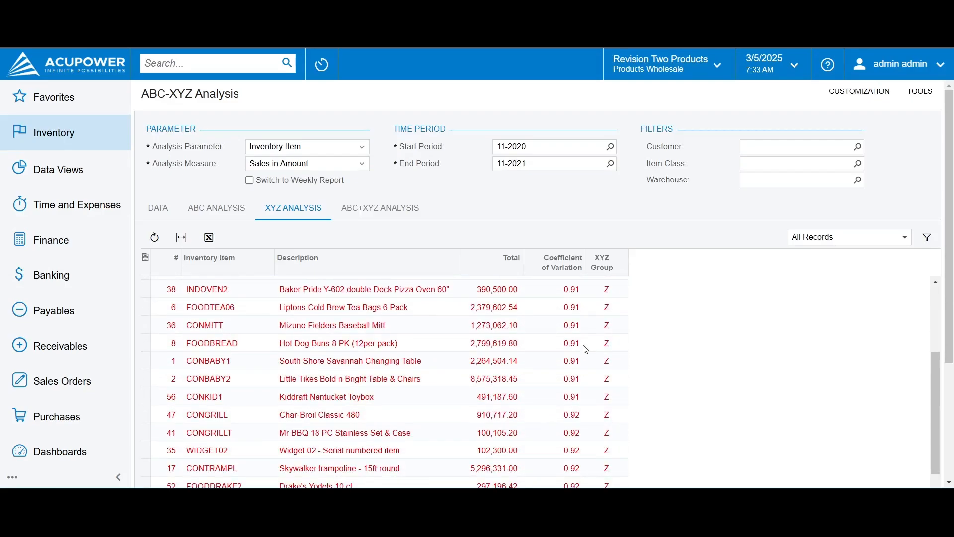
Review the combined ABC+XYZ groups of the inventory items and set the analysis parameter to Customers
left_click(387, 210)
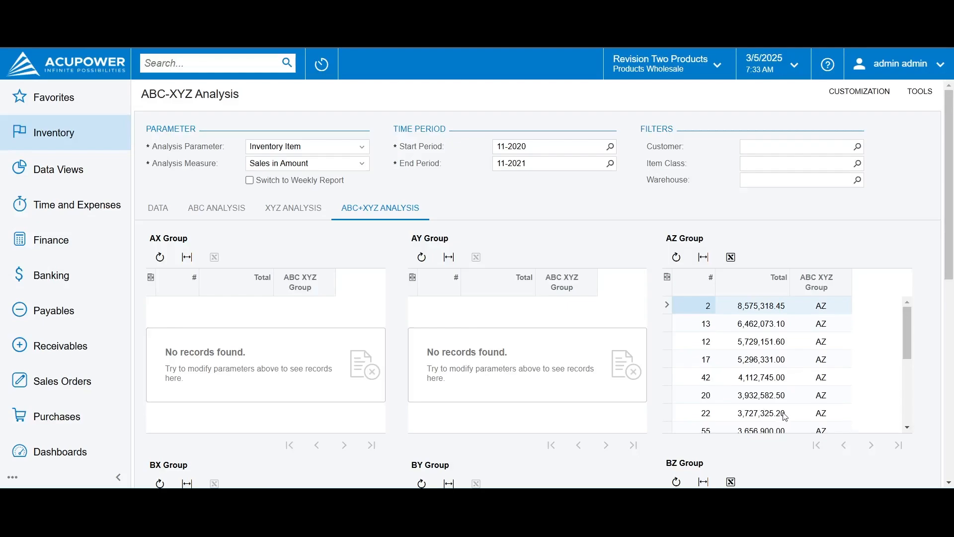
scroll(786, 416, "down", 5)
scroll(798, 473, "down", 5)
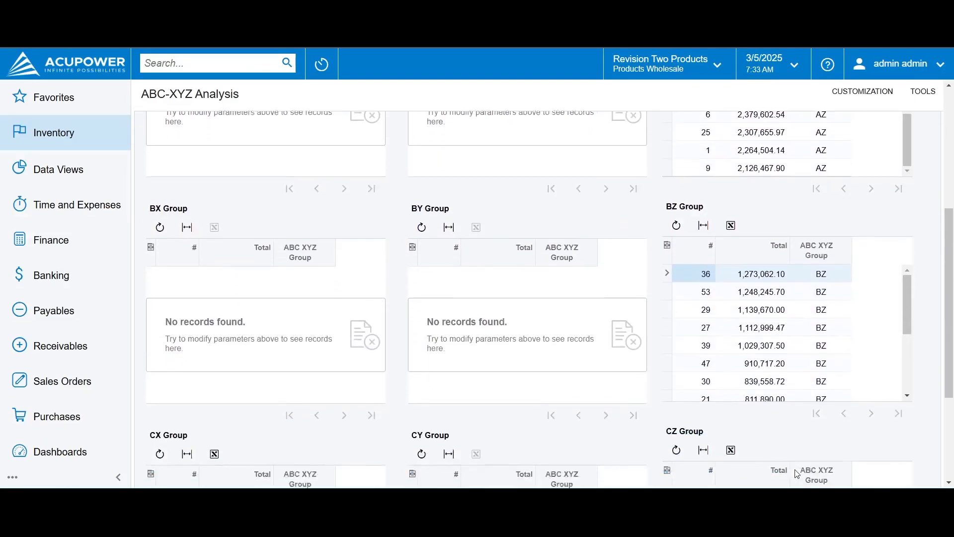
scroll(797, 473, "down", 1)
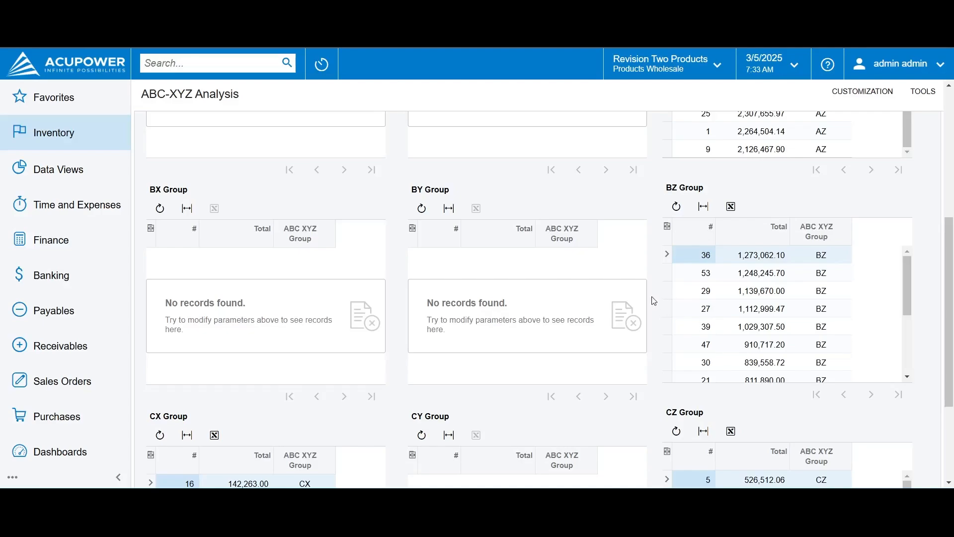
scroll(654, 302, "up", 5)
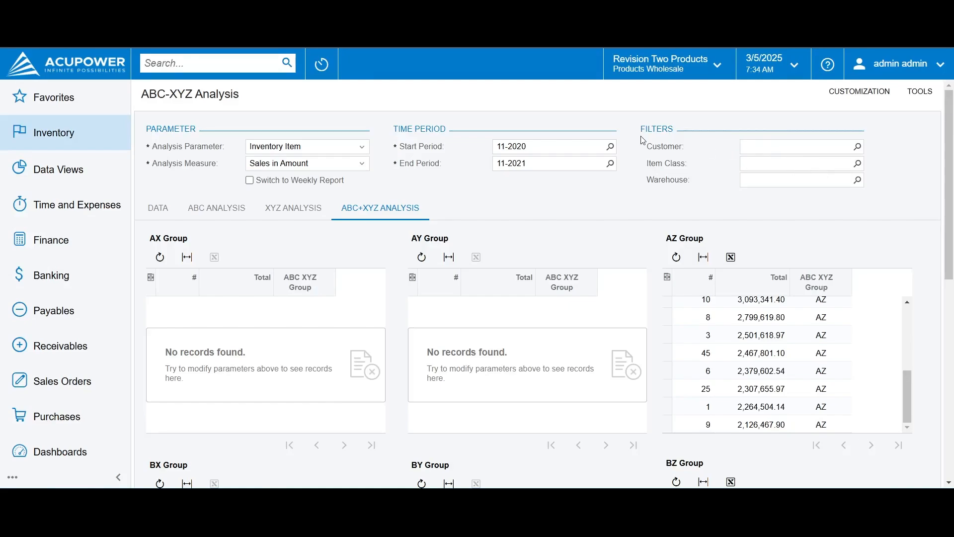
left_click(361, 146)
left_click(343, 158)
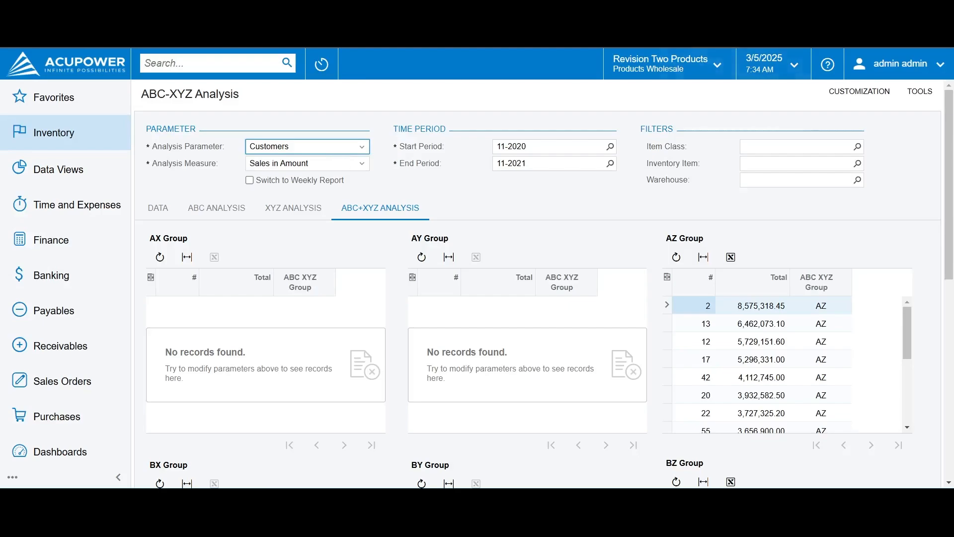
Open the ABC-XYZ Profit Analysis screen and view the available analysis parameters without choosing one
left_click(671, 11)
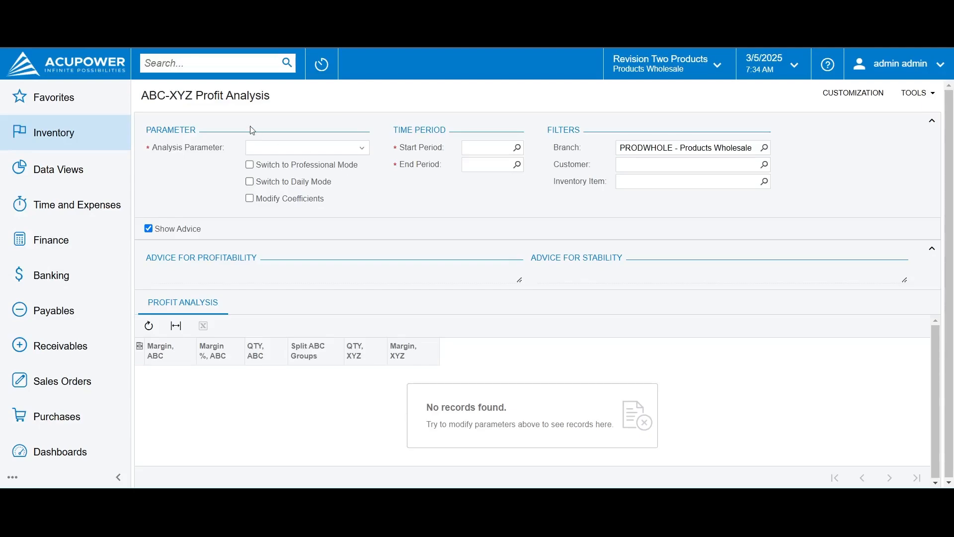
left_click(259, 150)
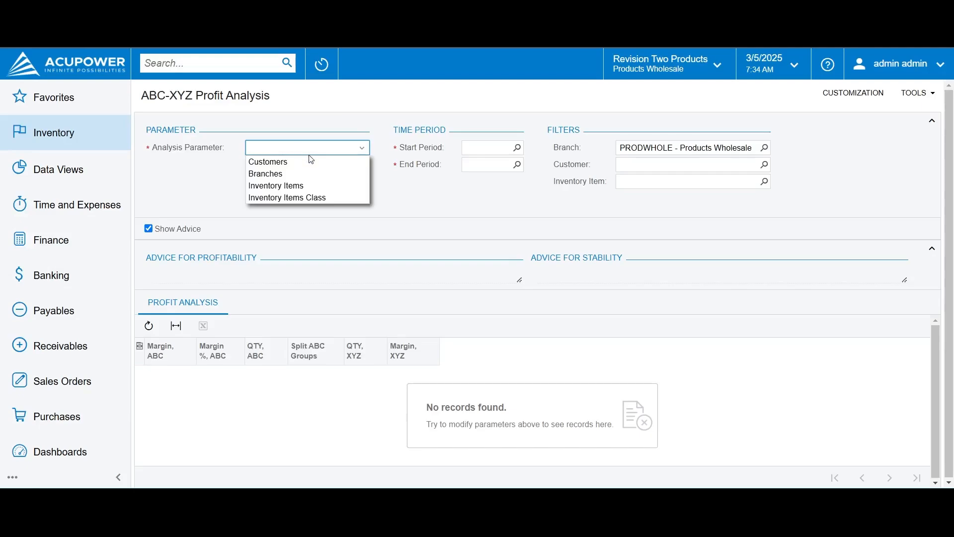
left_click(323, 148)
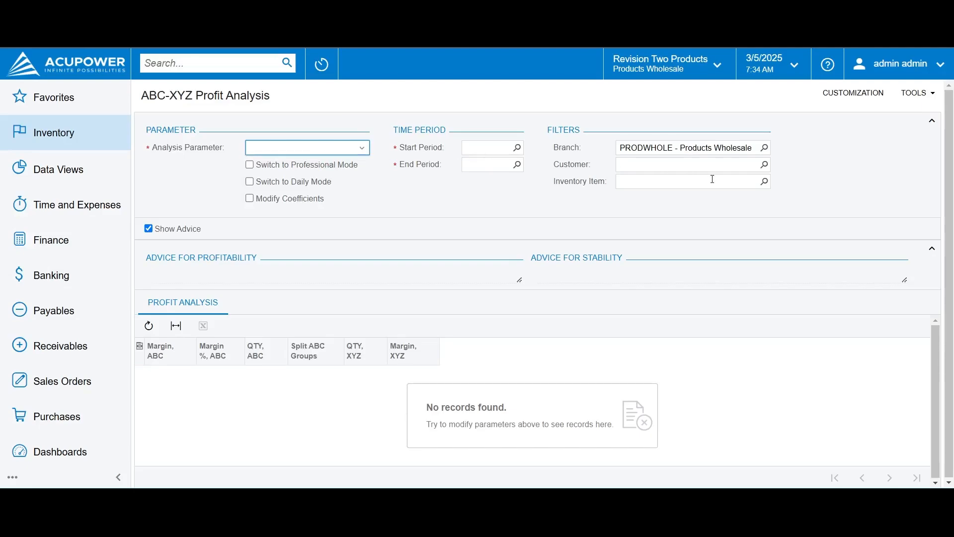
Look through the available customers and inventory items for the profit analysis filters, leaving both filters empty
left_click(769, 163)
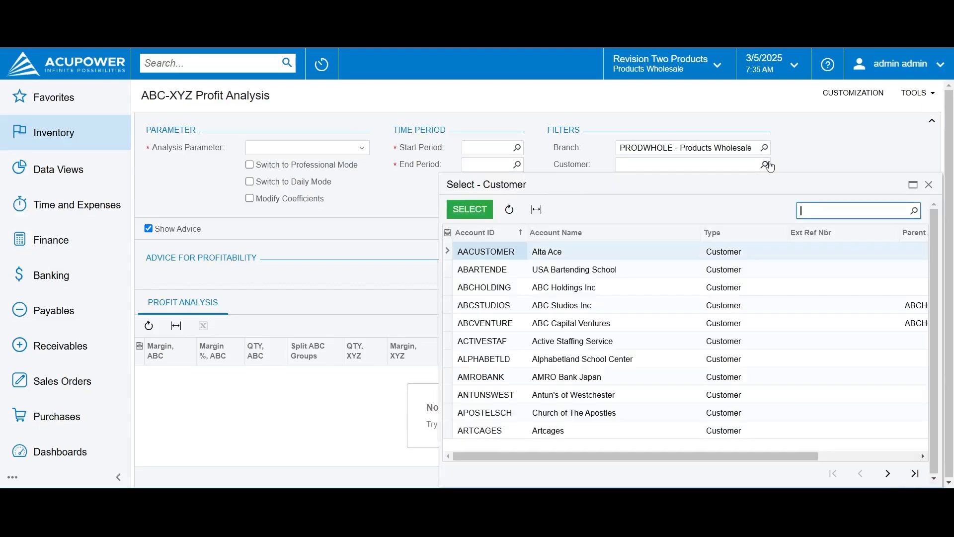
left_click(768, 164)
left_click(765, 182)
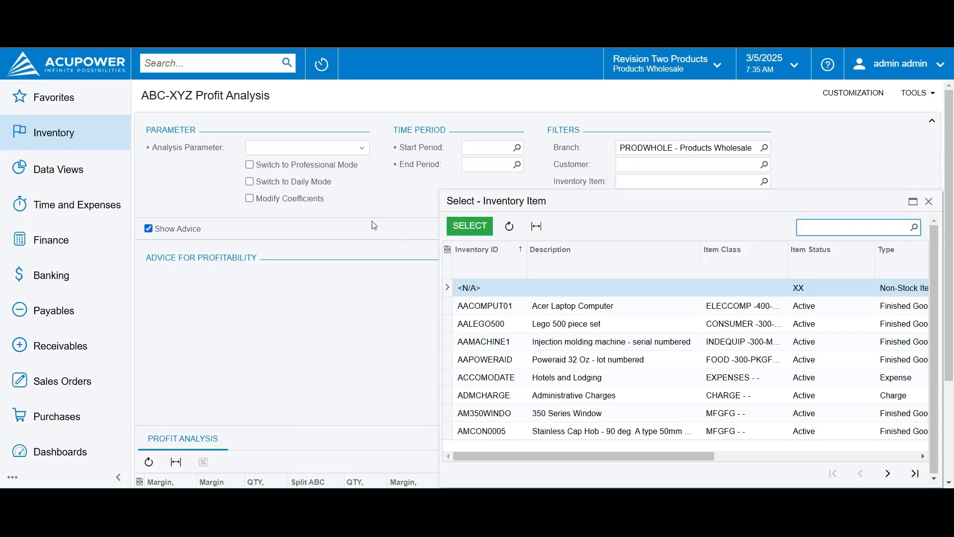
left_click(419, 201)
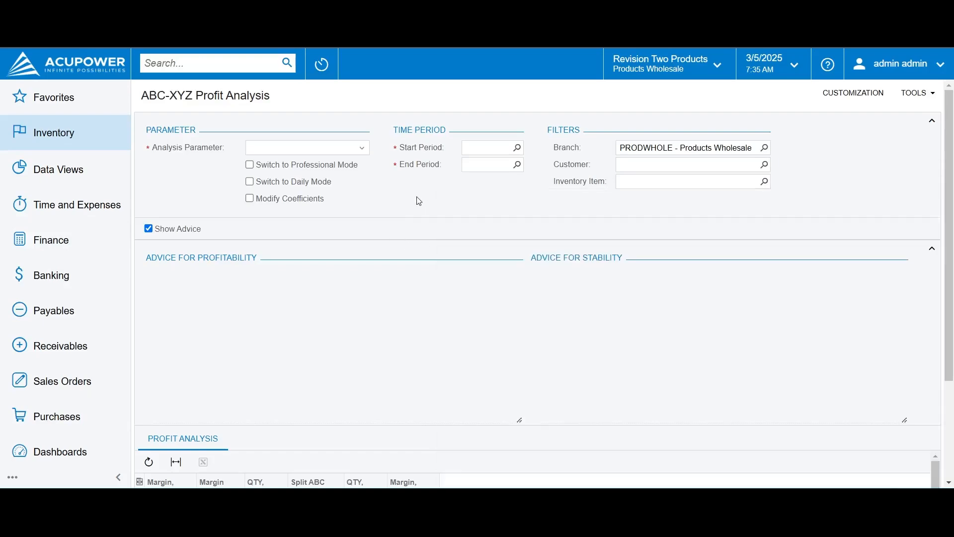
Set the analysis parameter to Customers and the end period to 11-2021
left_click(362, 149)
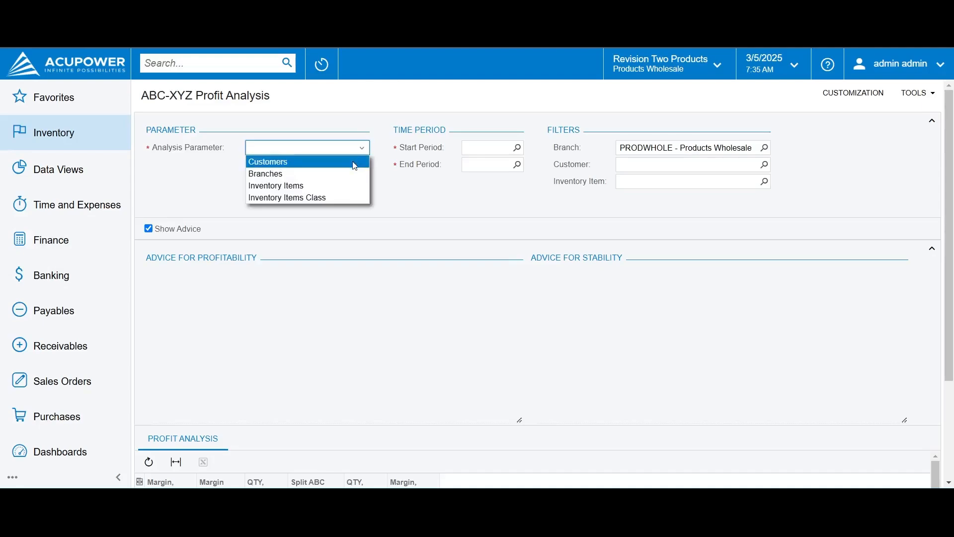
left_click(354, 162)
left_click(517, 165)
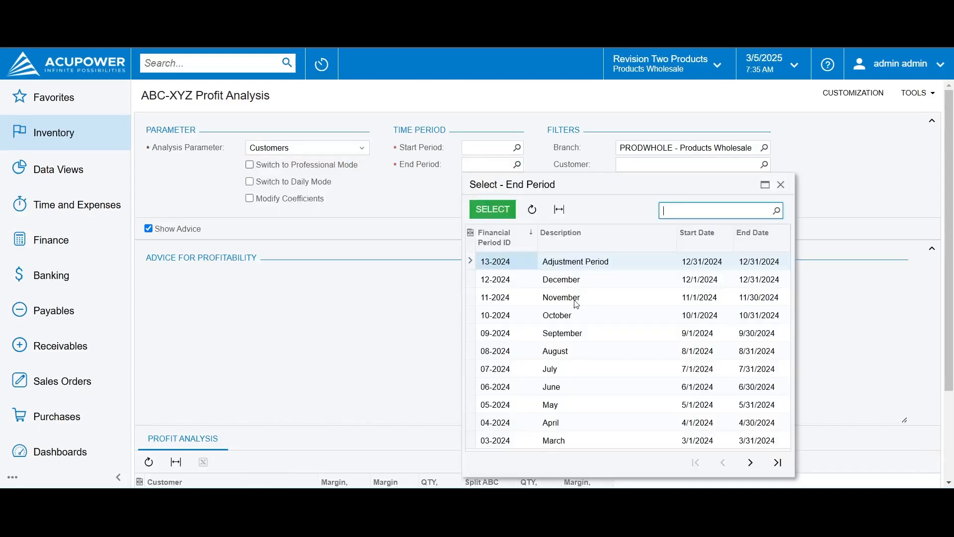
left_click(750, 463)
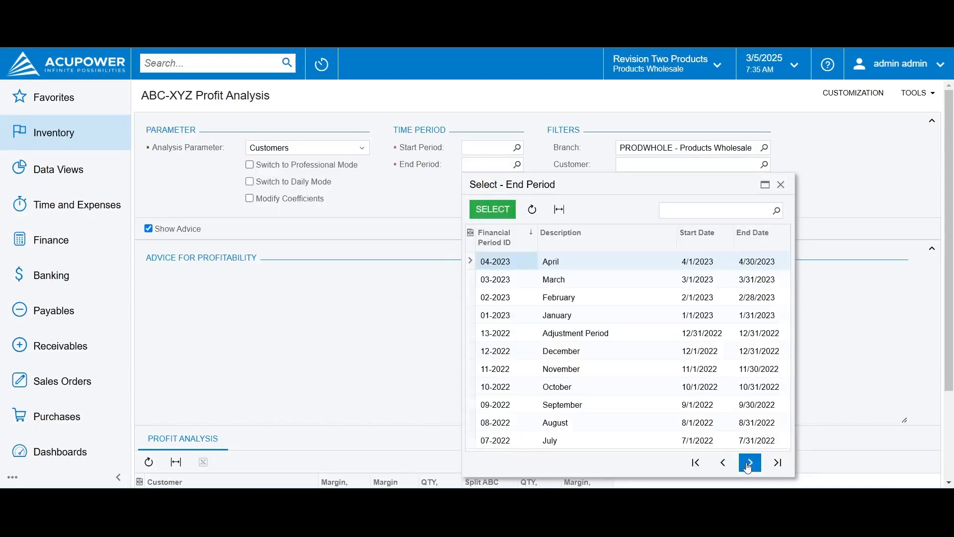
left_click(749, 464)
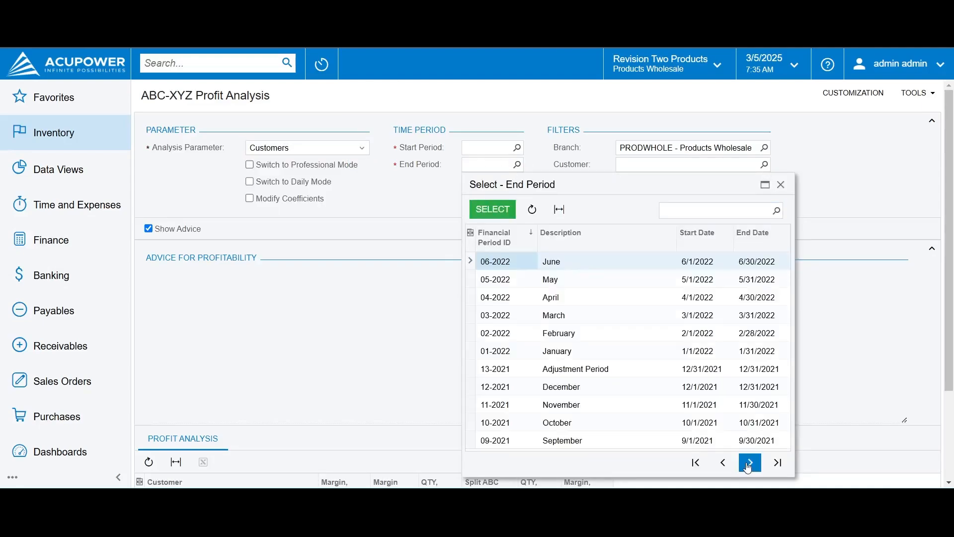
double_click(513, 405)
Dismiss the error message and set the start period of the profit analysis to 05-2020
left_click(517, 148)
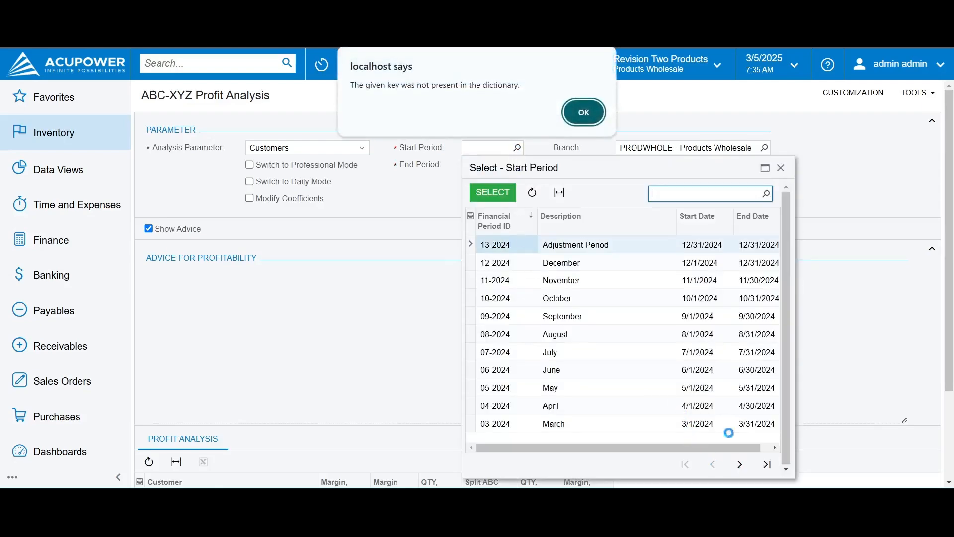
left_click(585, 113)
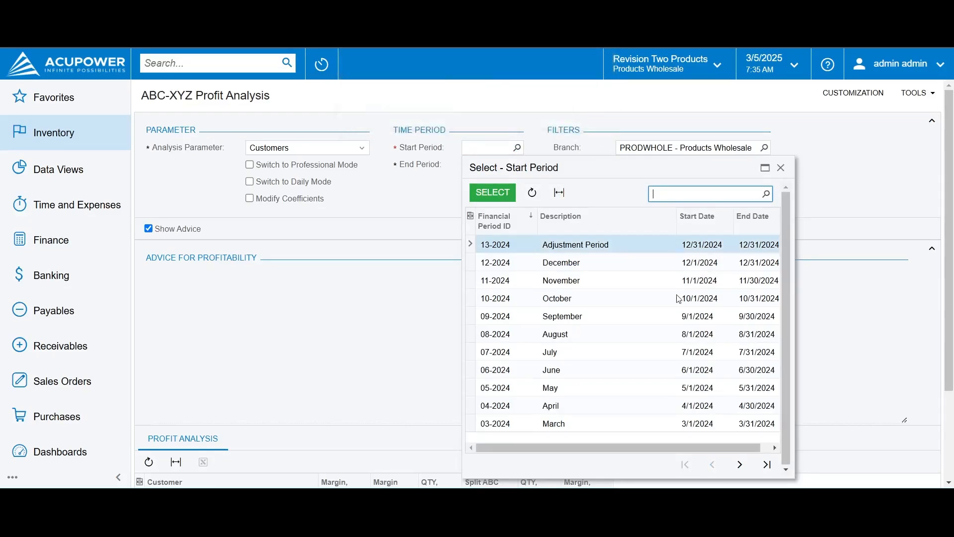
left_click(740, 464)
left_click(740, 464)
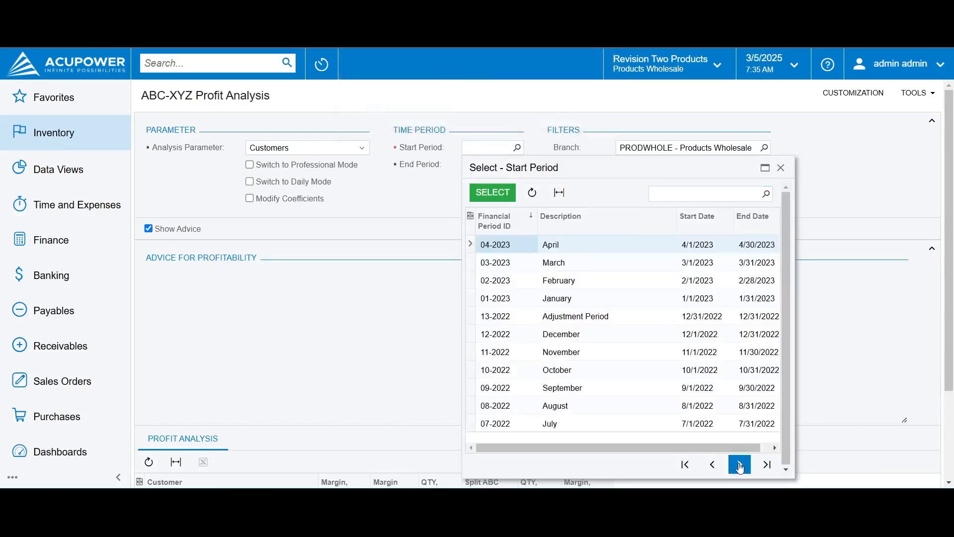
left_click(740, 464)
left_click(740, 464)
left_click(740, 464)
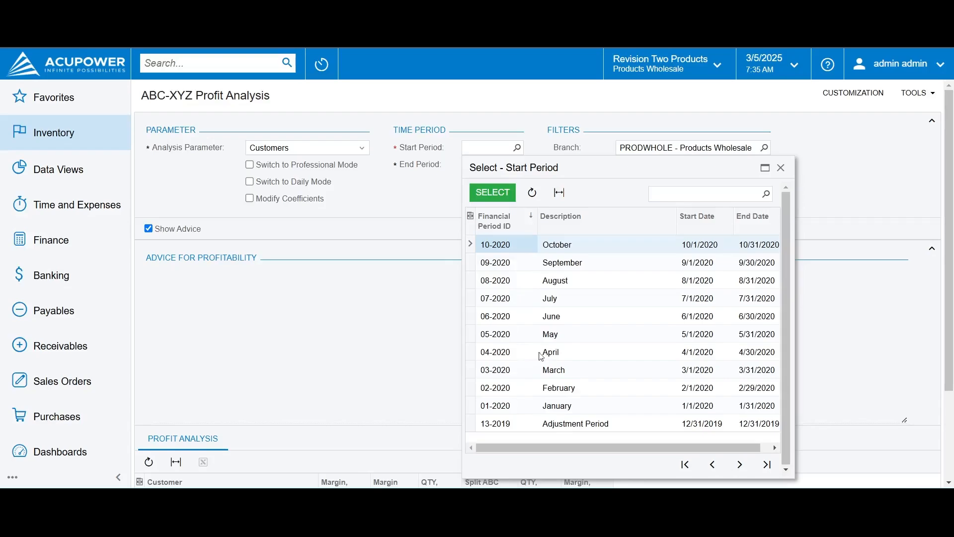
double_click(495, 334)
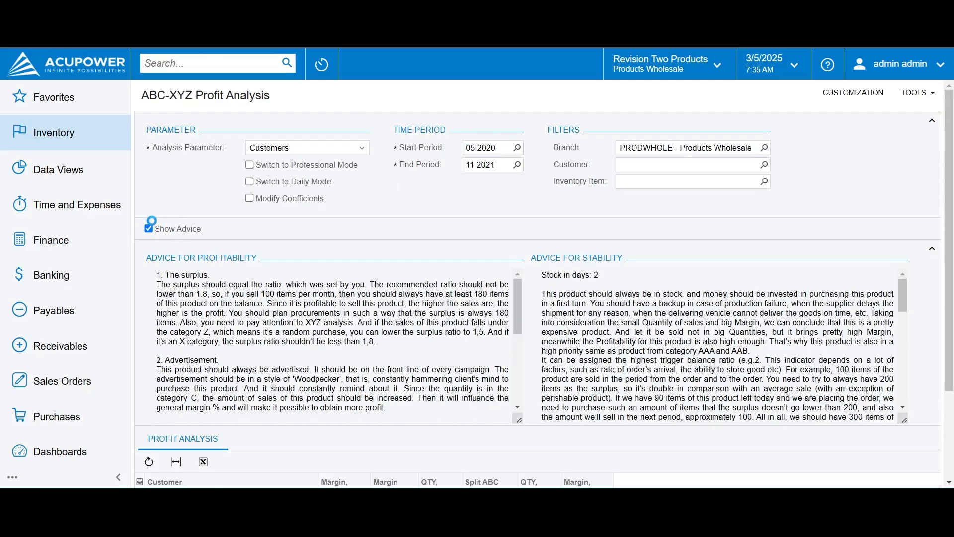
Hide the advice and compare the margin, margin % and quantity groups of The Equity Group Investors and Agrilink Food
left_click(149, 228)
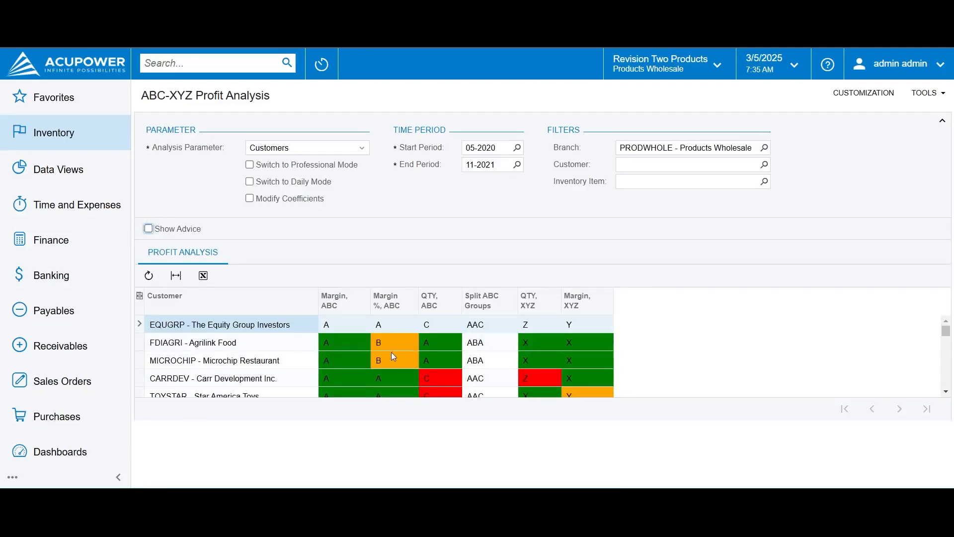
left_click(347, 331)
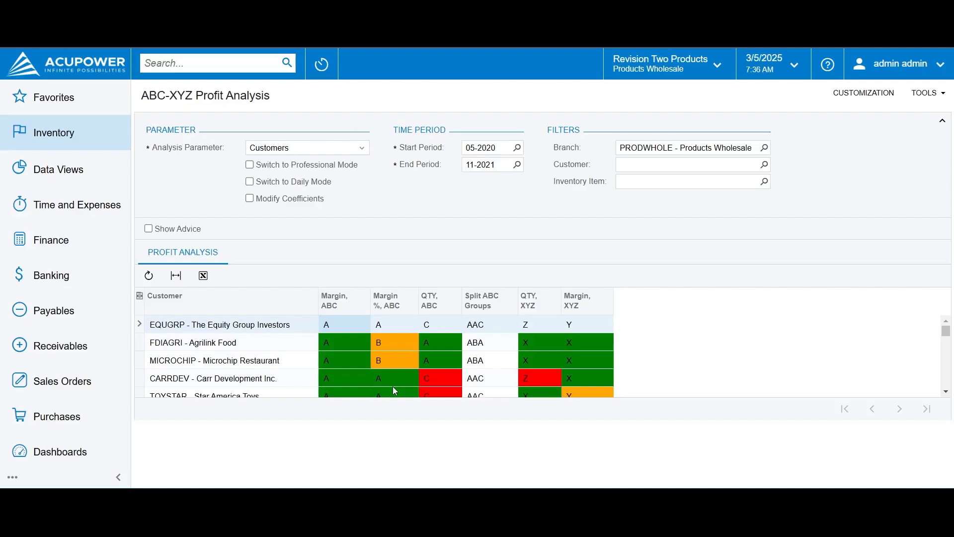
left_click(323, 149)
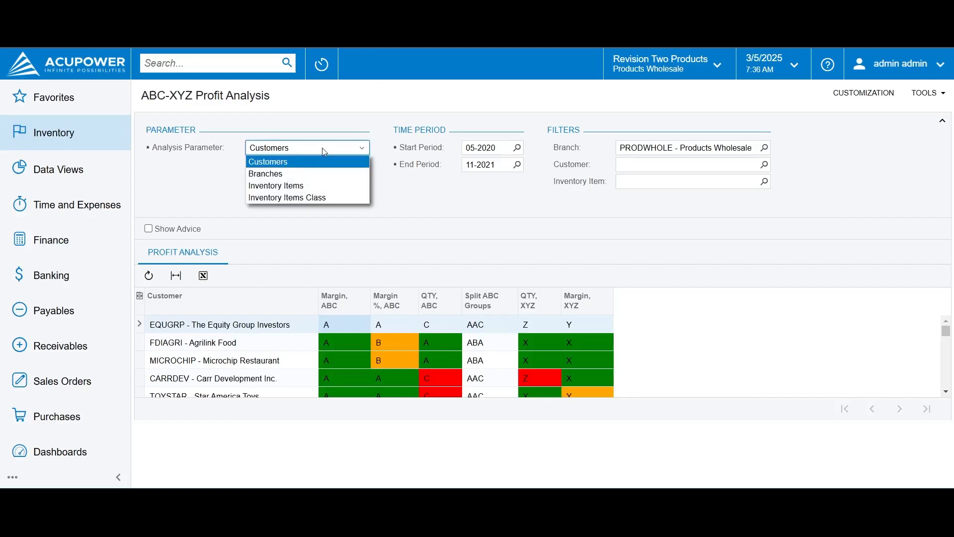
left_click(323, 149)
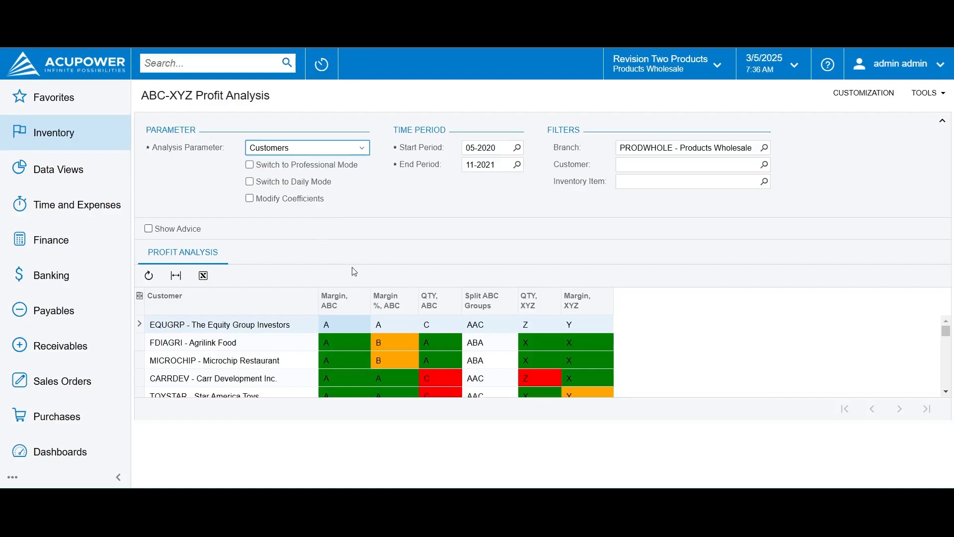
left_click(387, 327)
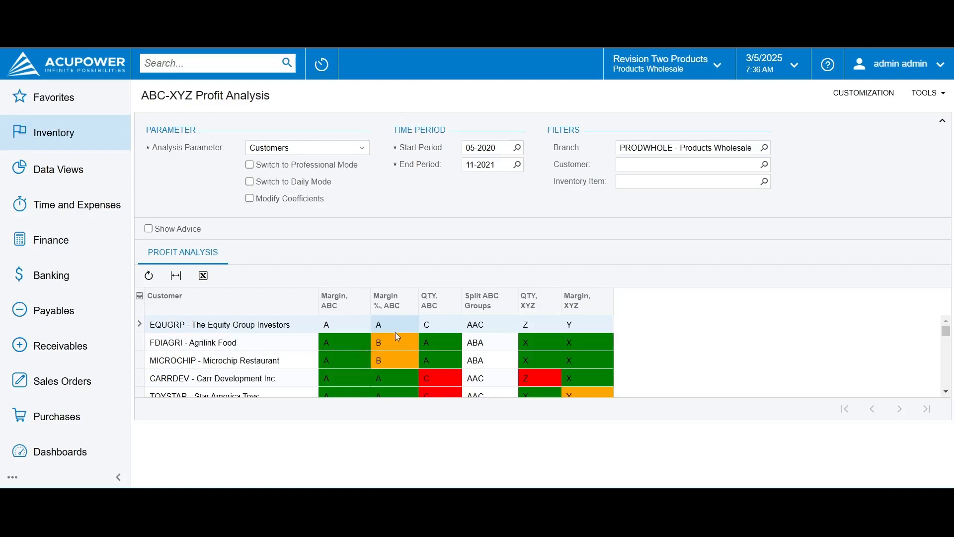
left_click(429, 323)
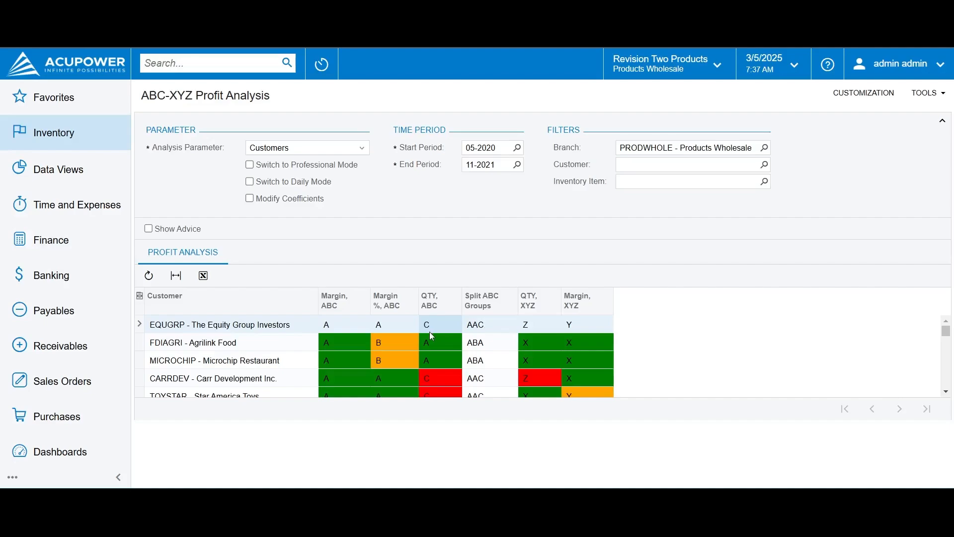
left_click(386, 343)
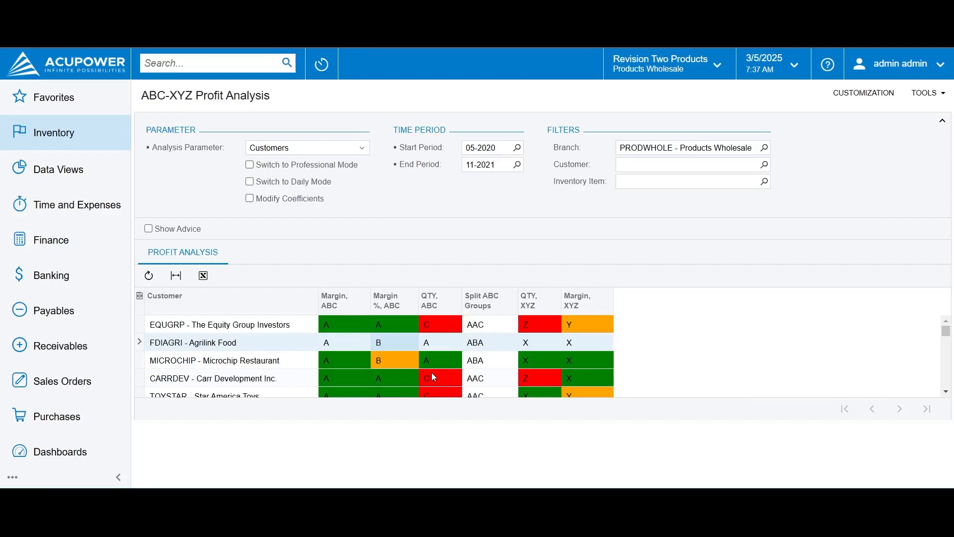
left_click(577, 344)
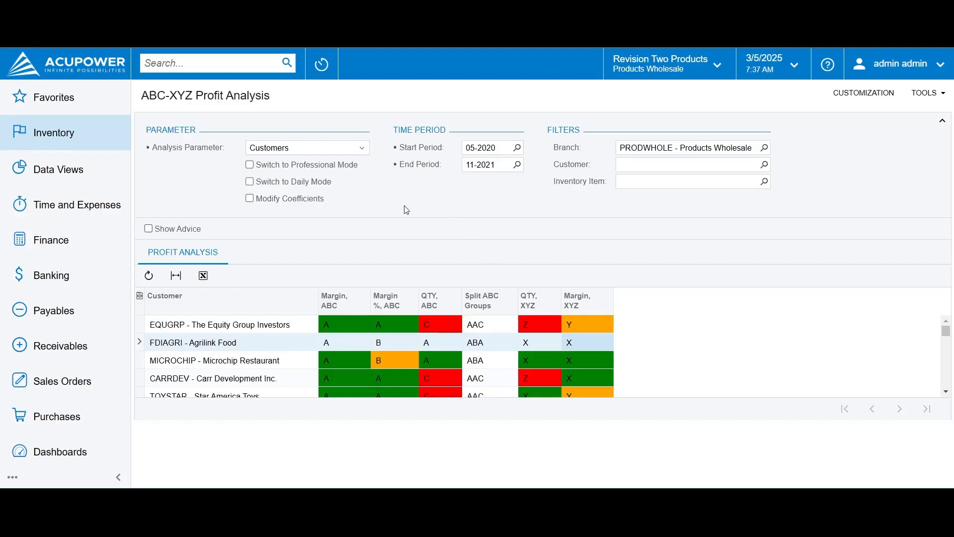
Switch the analysis parameter to Inventory Items and show the advice for the Acer Laptop Computer
left_click(336, 148)
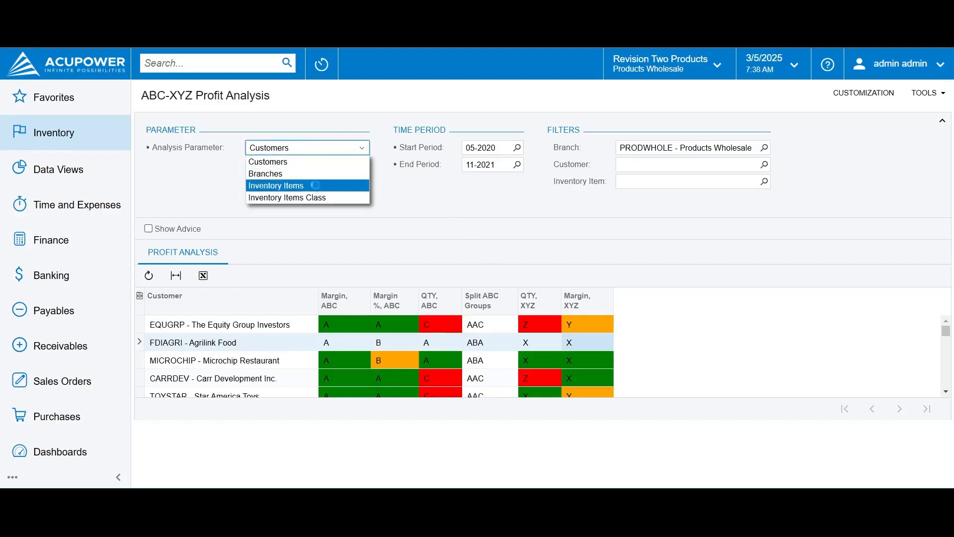
left_click(313, 185)
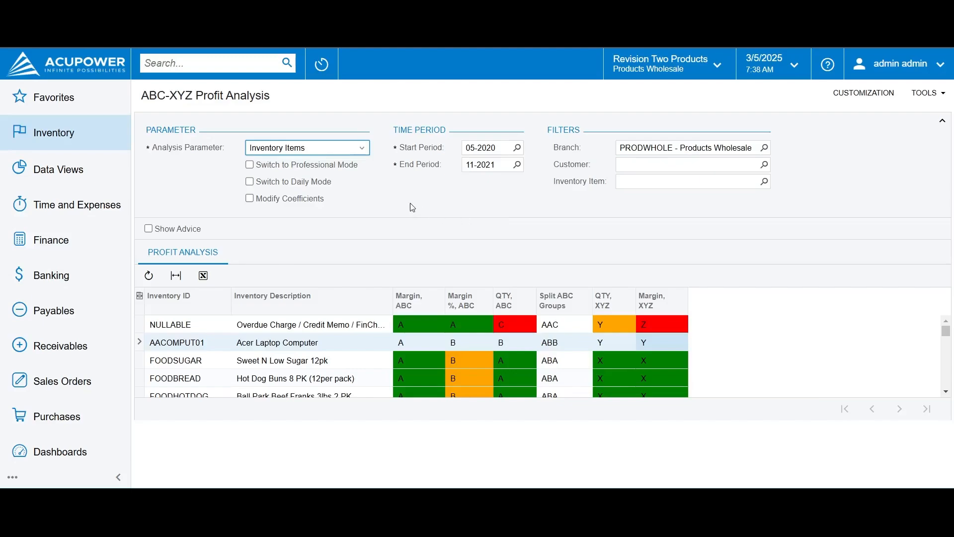
left_click(194, 231)
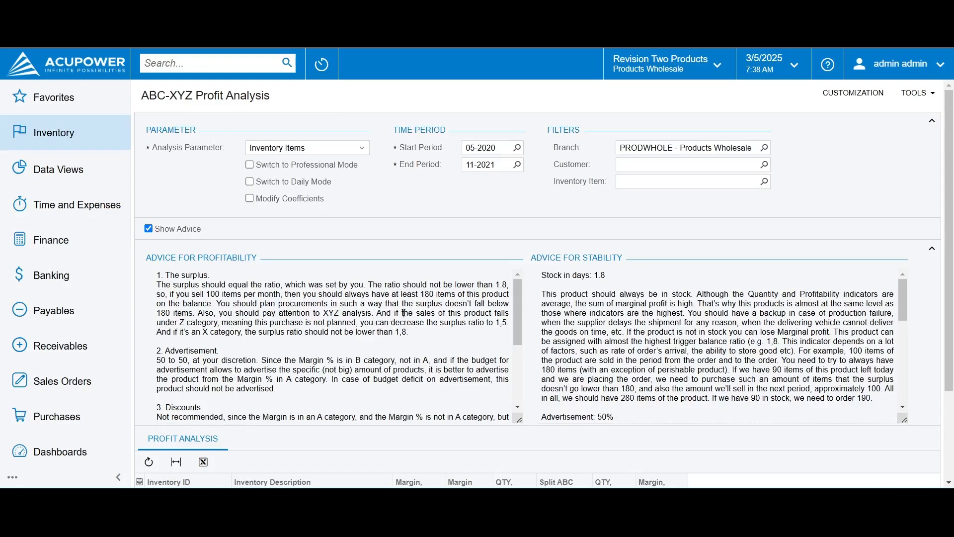
scroll(436, 238, "down", 3)
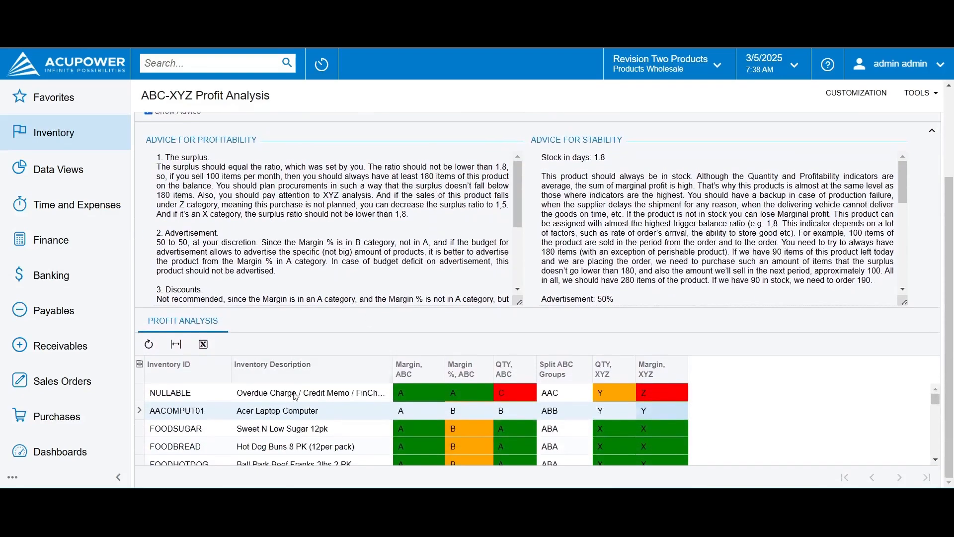
left_click(284, 409)
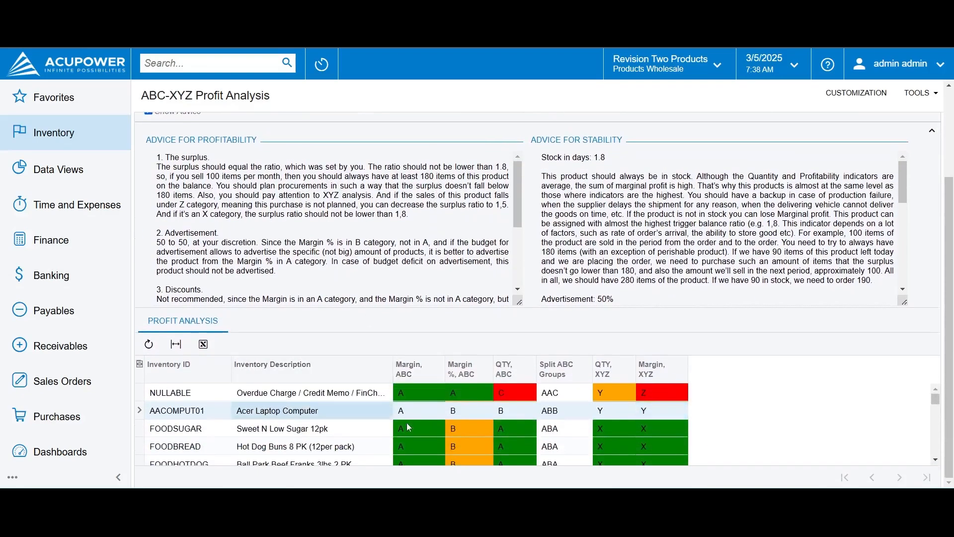
Set the analysis parameter back to Customers and select Microchip Restaurant to view its advice
scroll(410, 408, "up", 1)
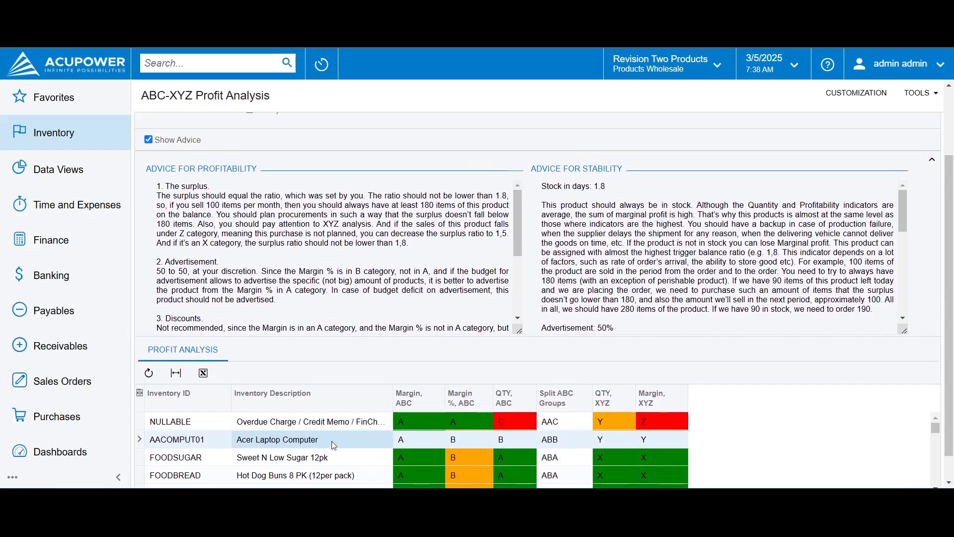
scroll(332, 441, "up", 3)
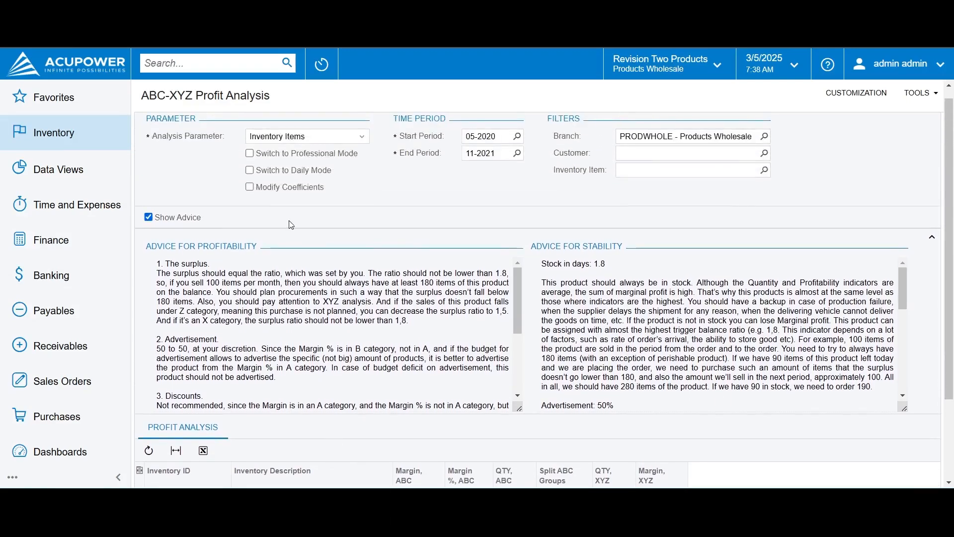
left_click(326, 142)
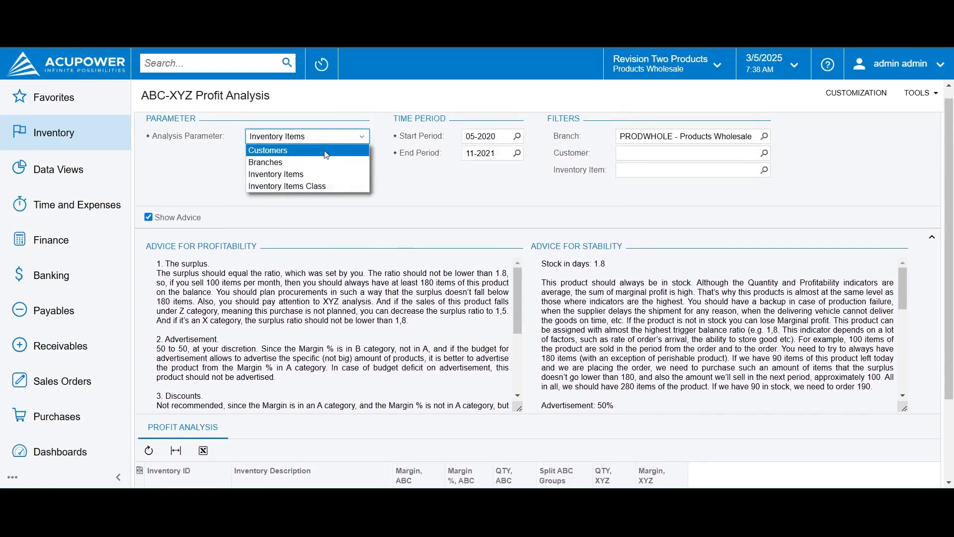
left_click(323, 150)
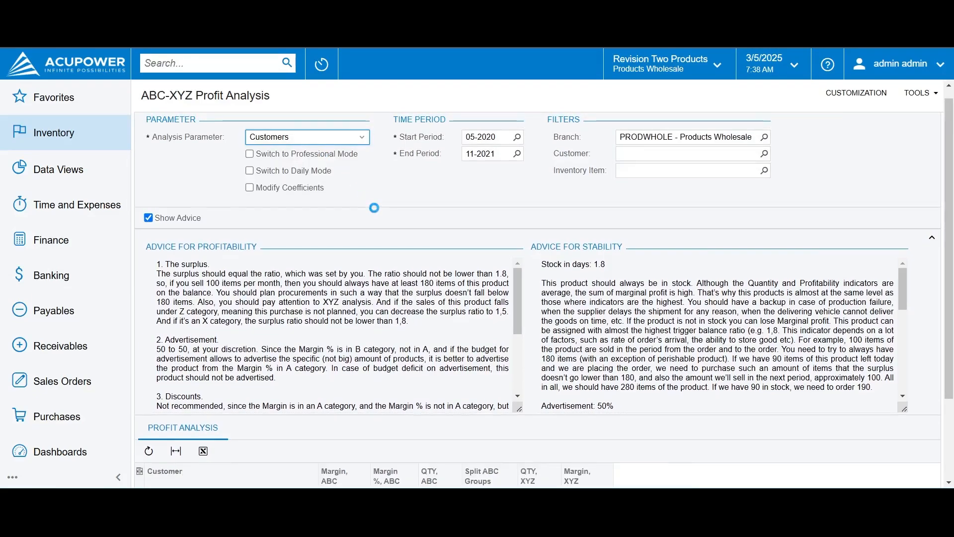
scroll(289, 431, "down", 2)
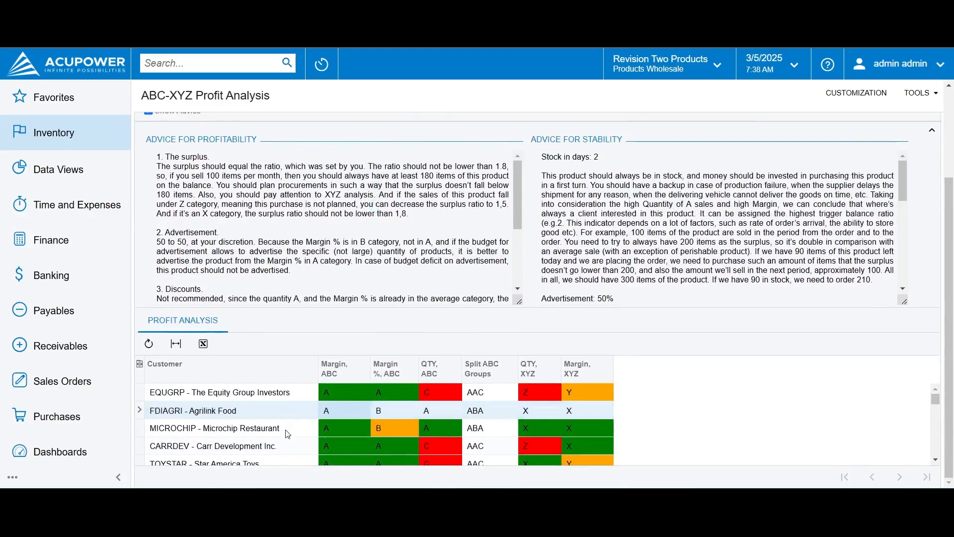
left_click(288, 429)
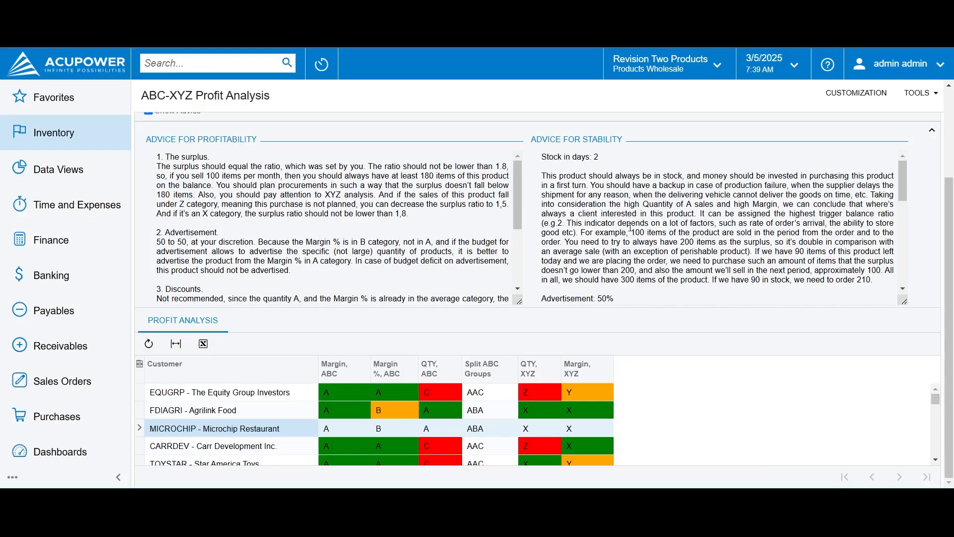
Read through the profitability and stability advice for Microchip Restaurant, including discounts, promotions, price raising and advertisement
key("ctrl+a")
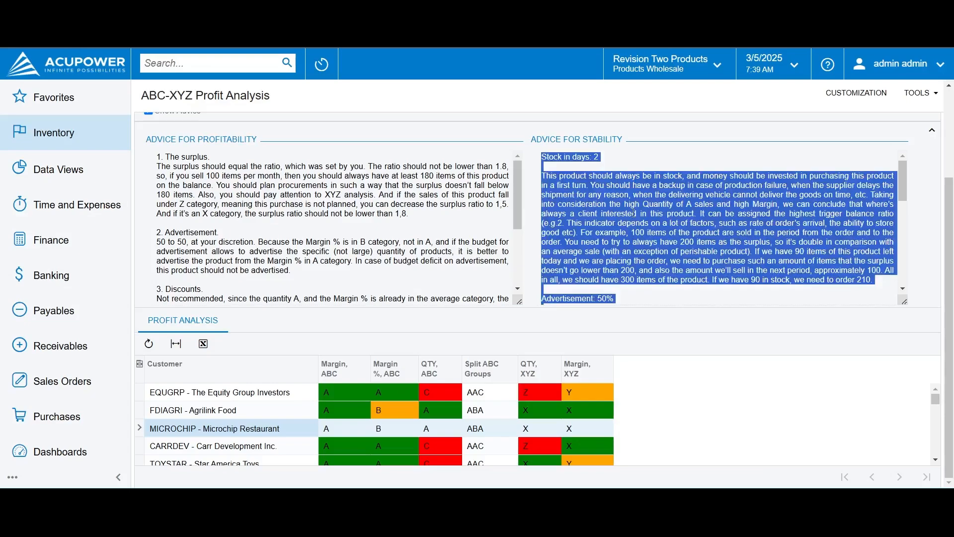
left_click(634, 213)
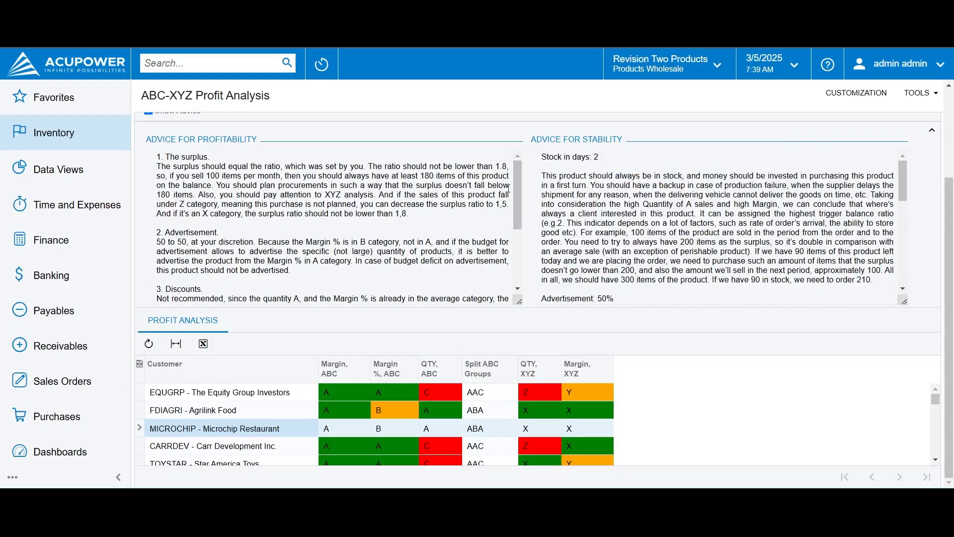
scroll(507, 188, "up", 2)
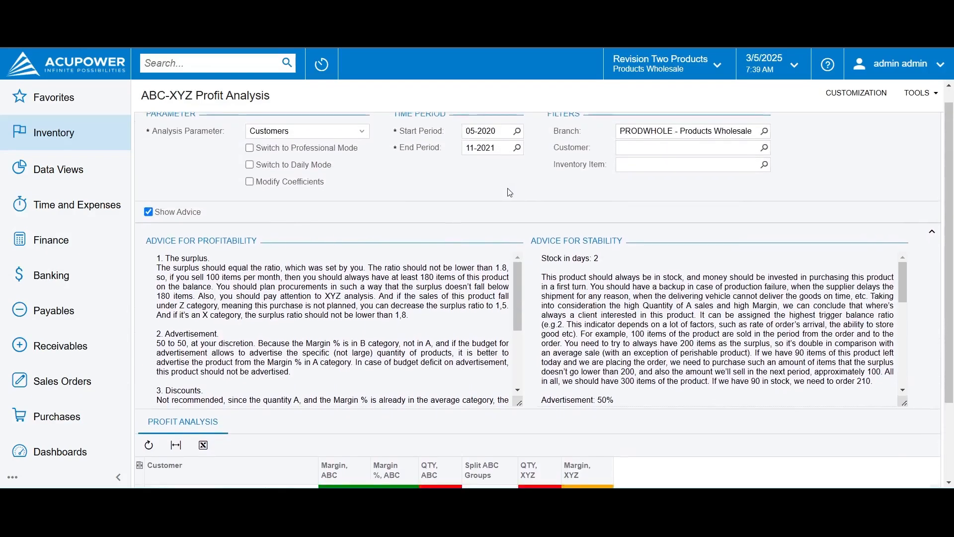
scroll(508, 188, "down", 2)
scroll(508, 188, "down", 3)
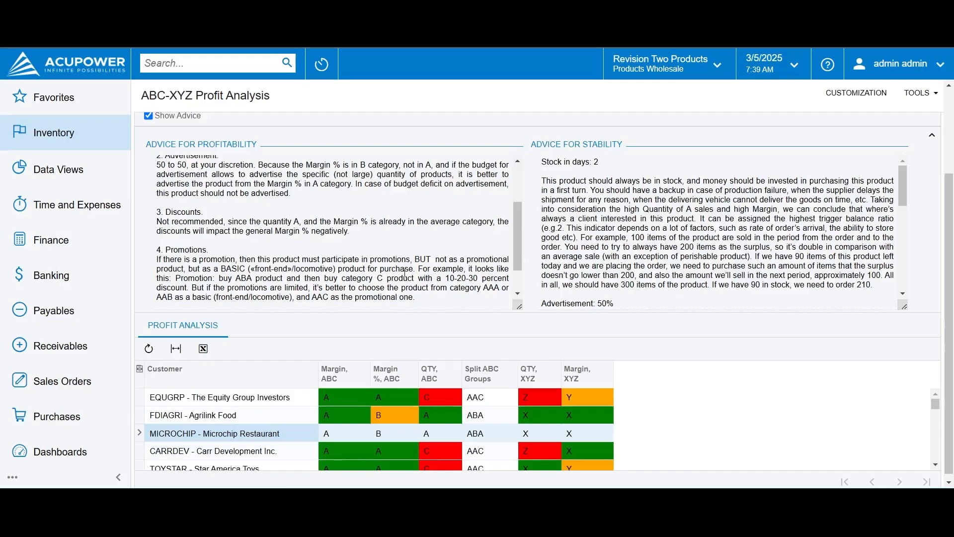
scroll(405, 273, "down", 2)
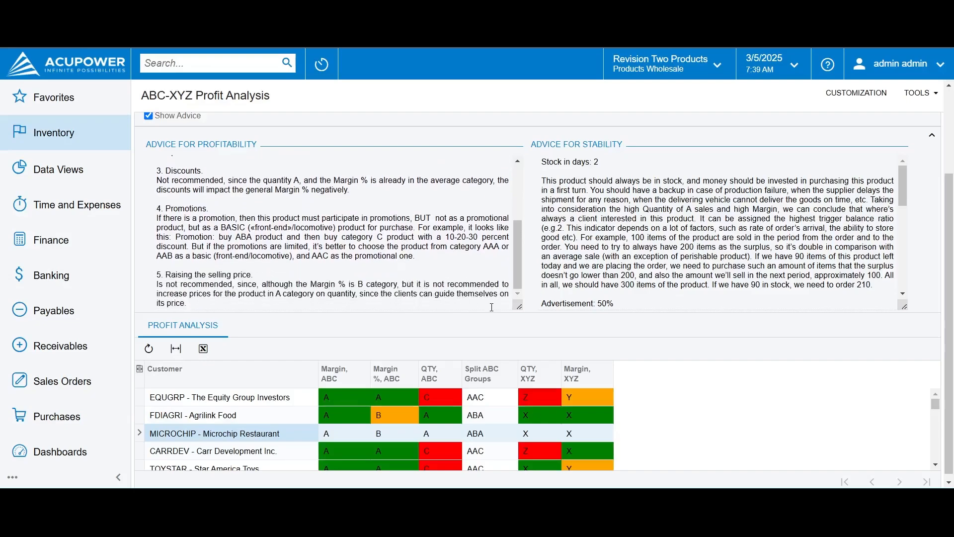
scroll(585, 292, "down", 6)
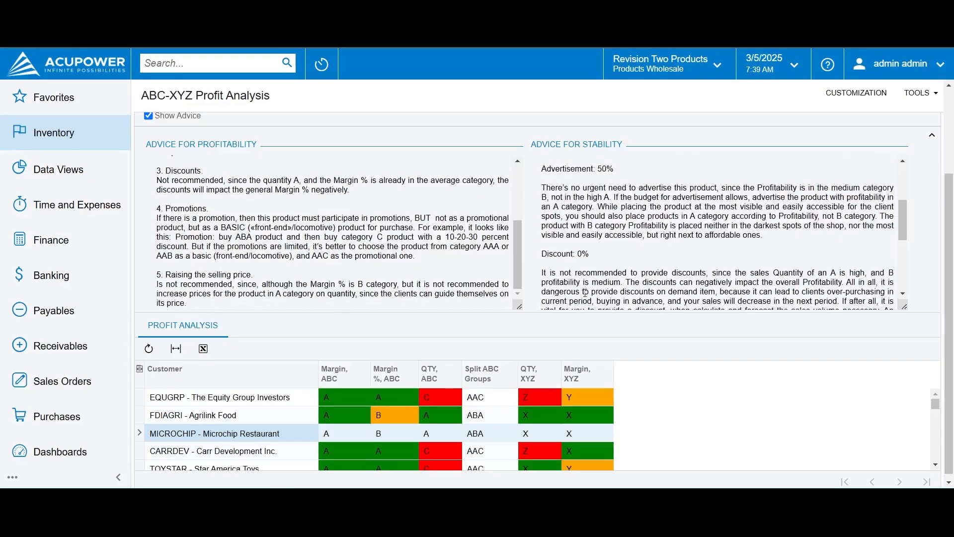
Select The Equity Group Investors in the profit analysis to view its advice, leaving the Split ABC Groups column unfiltered
left_click(499, 373)
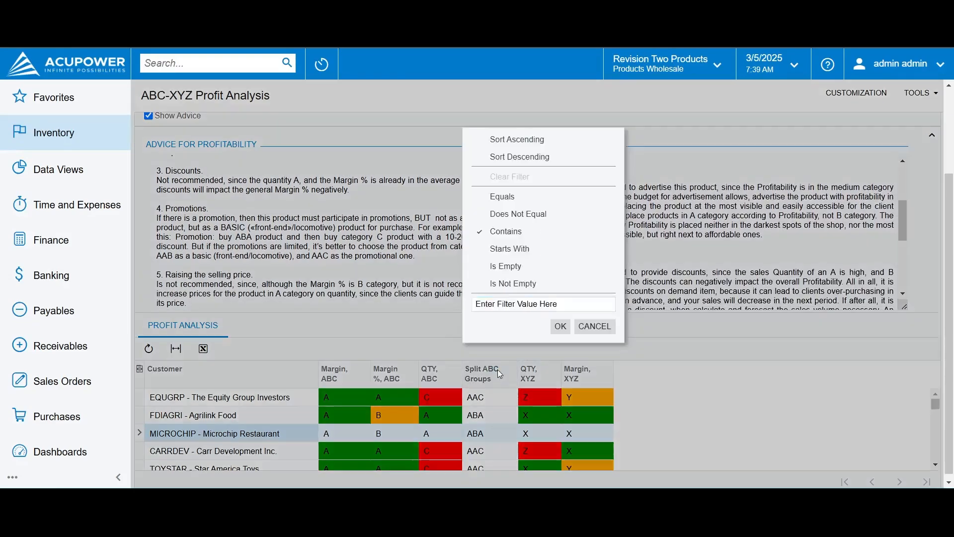
left_click(592, 326)
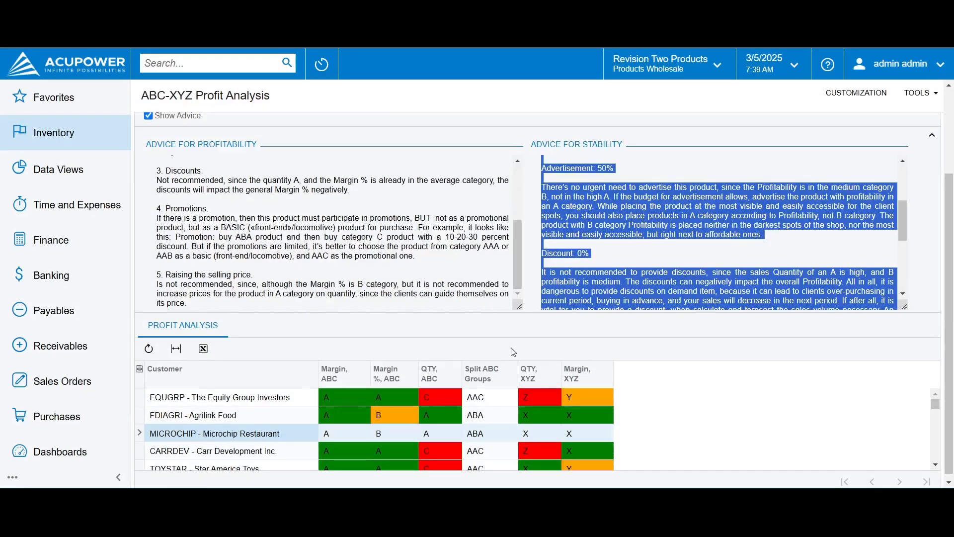
left_click(488, 400)
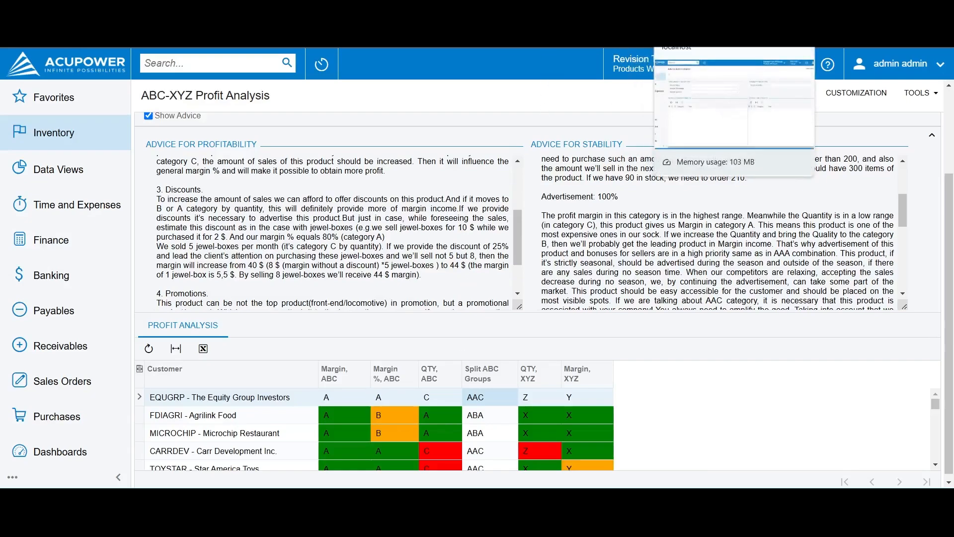
Switch to the Advice Administration page and set Margin Value to A, Margin Percentage to B and Margin Quantity to A
left_click(701, 9)
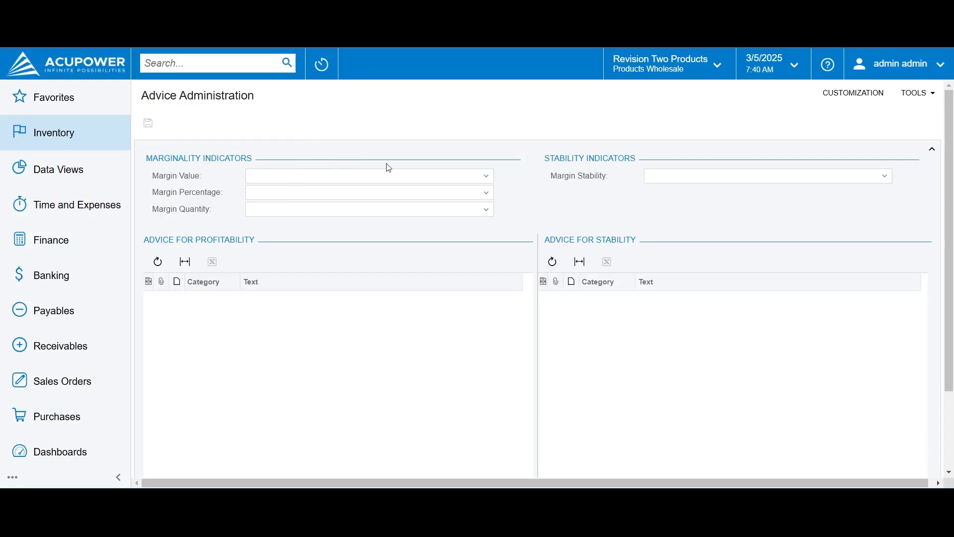
left_click(486, 177)
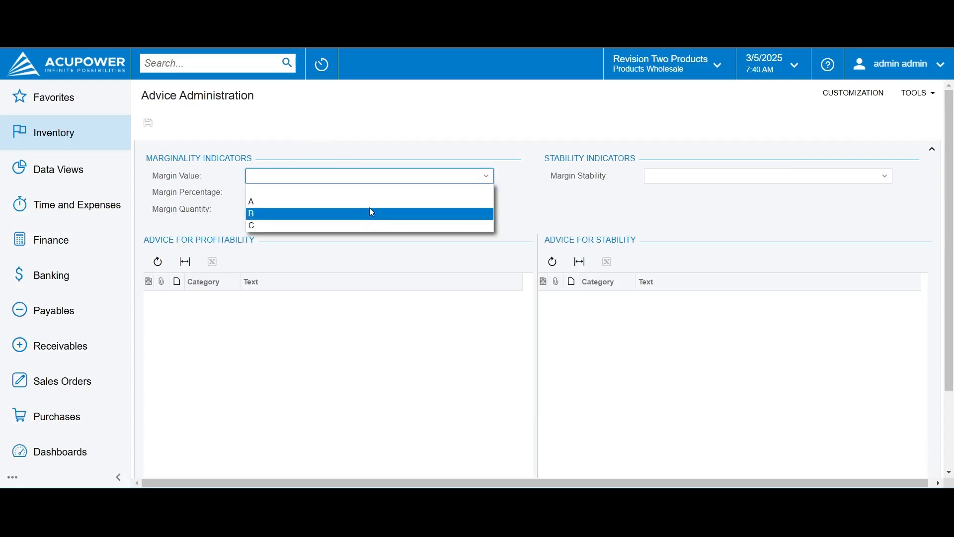
left_click(371, 204)
left_click(485, 193)
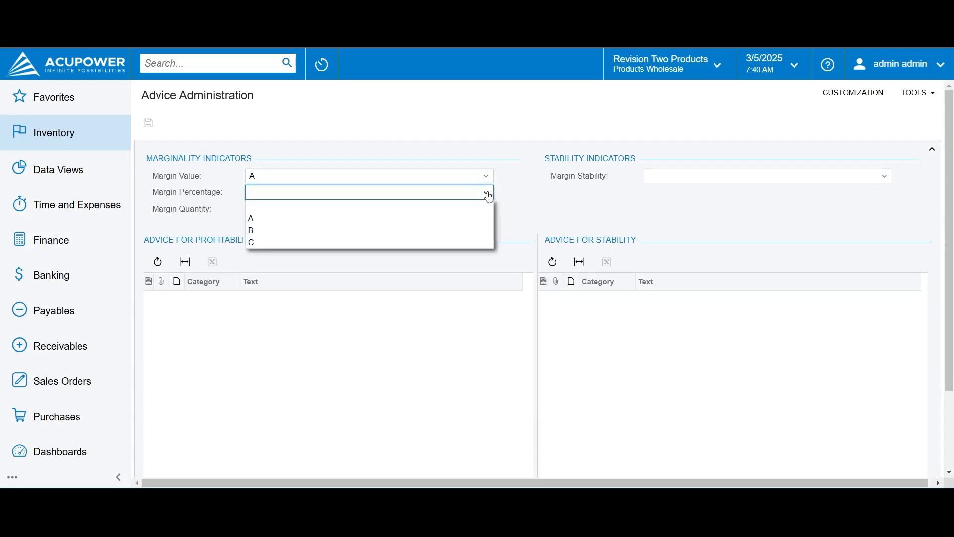
left_click(338, 231)
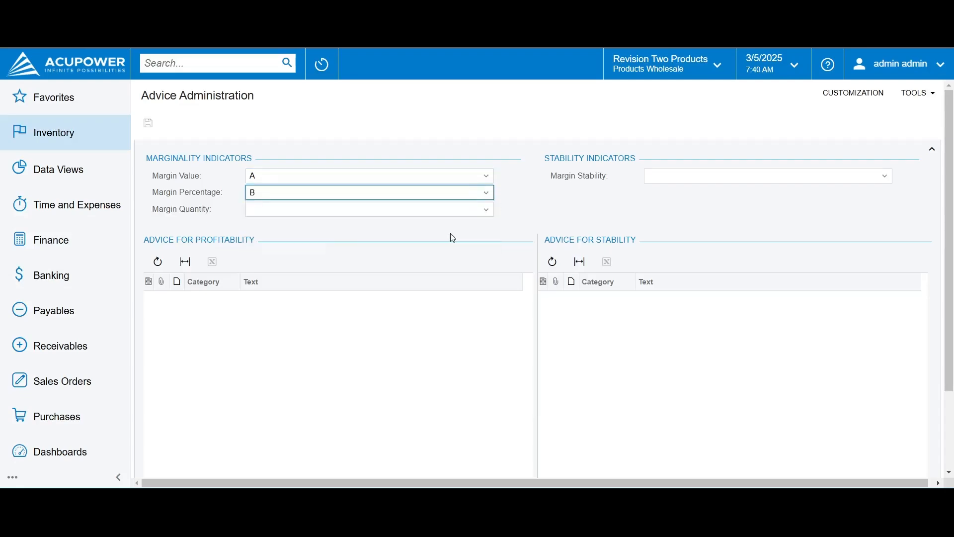
left_click(487, 211)
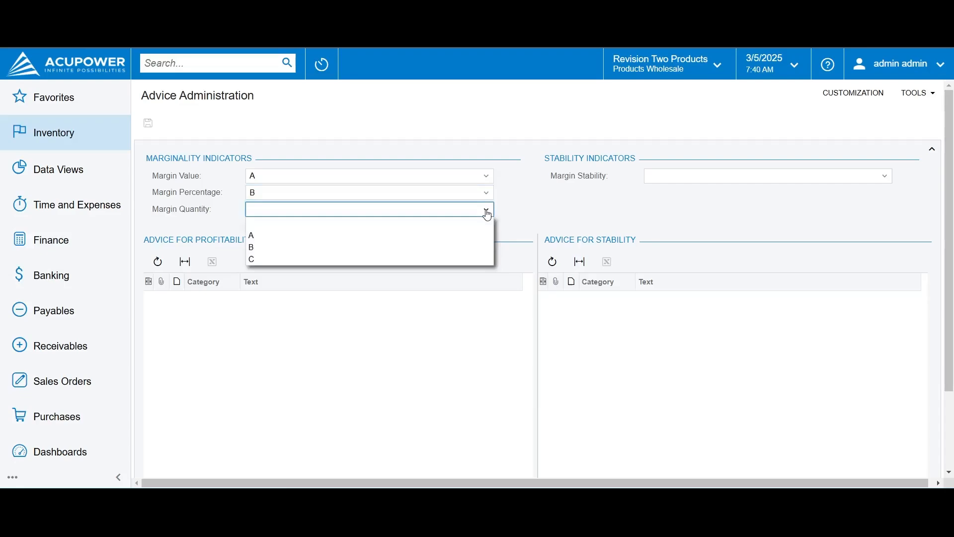
left_click(338, 237)
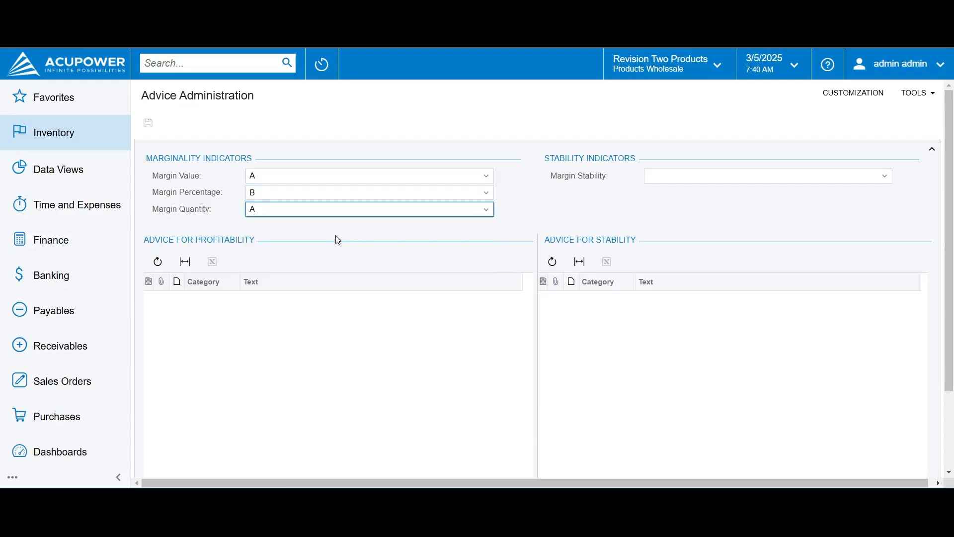
left_click(529, 196)
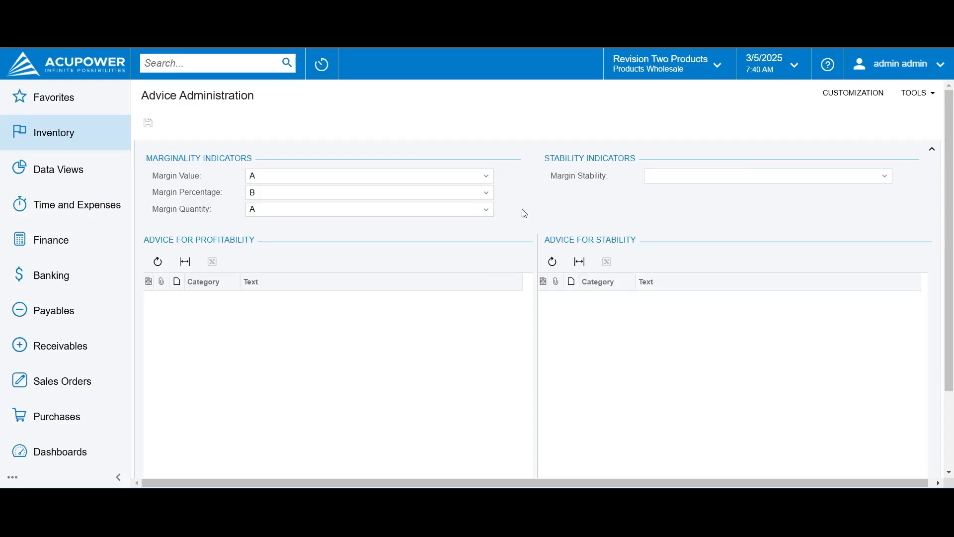
Set the Margin Stability indicator to X and change Margin Quantity to B
left_click(664, 182)
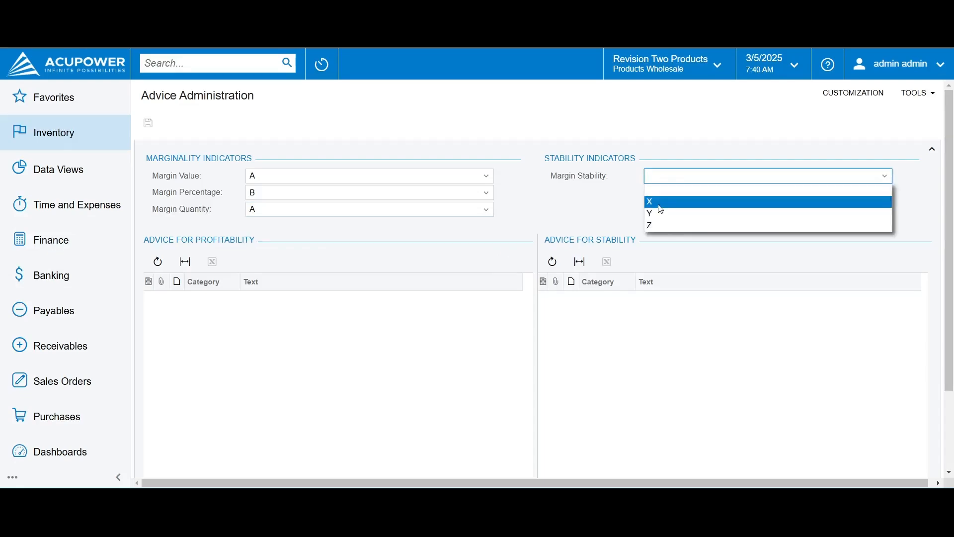
left_click(659, 202)
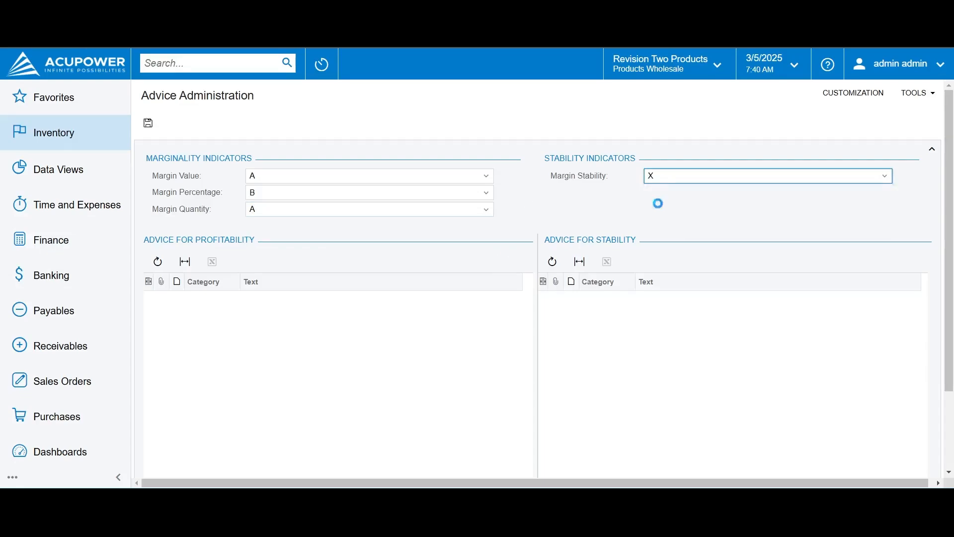
left_click(532, 183)
scroll(533, 183, "down", 3)
scroll(532, 183, "up", 3)
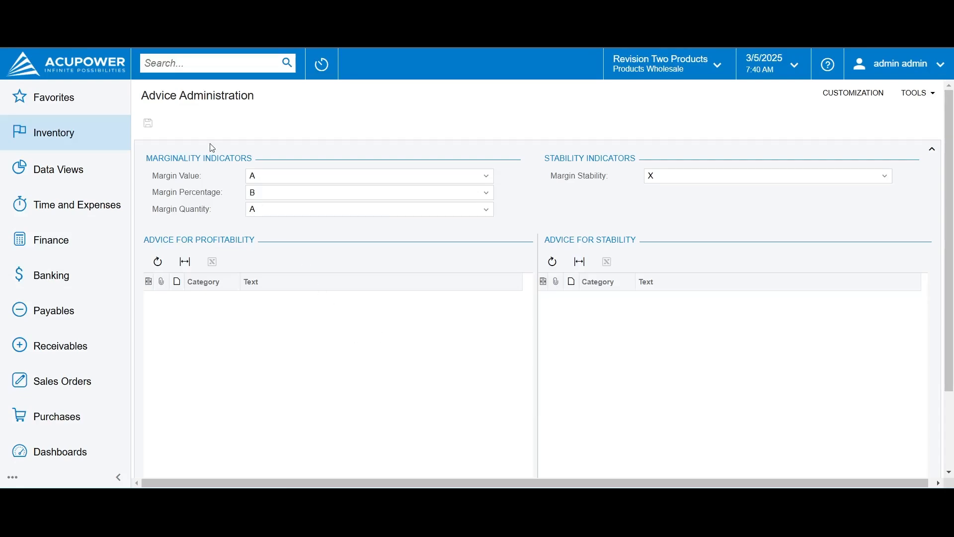
left_click(489, 213)
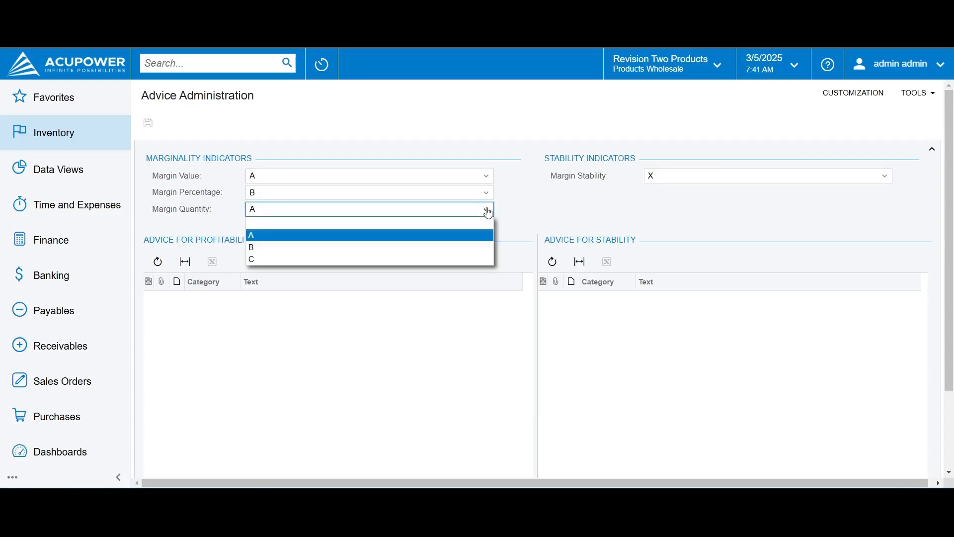
left_click(405, 247)
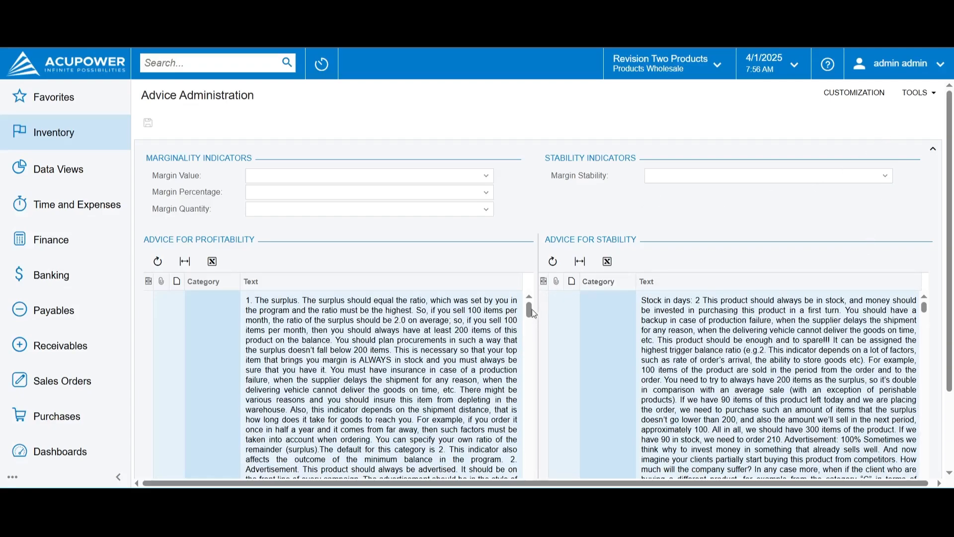
Browse the unfiltered lists of profitability and stability advice down to the ABB and AACX categories
left_click_drag(530, 312, 538, 371)
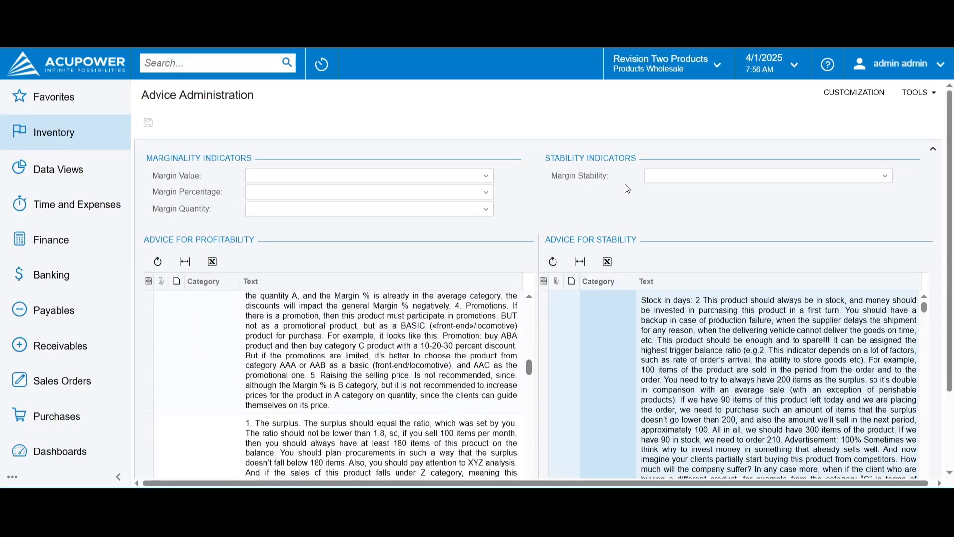
left_click_drag(922, 313, 924, 318)
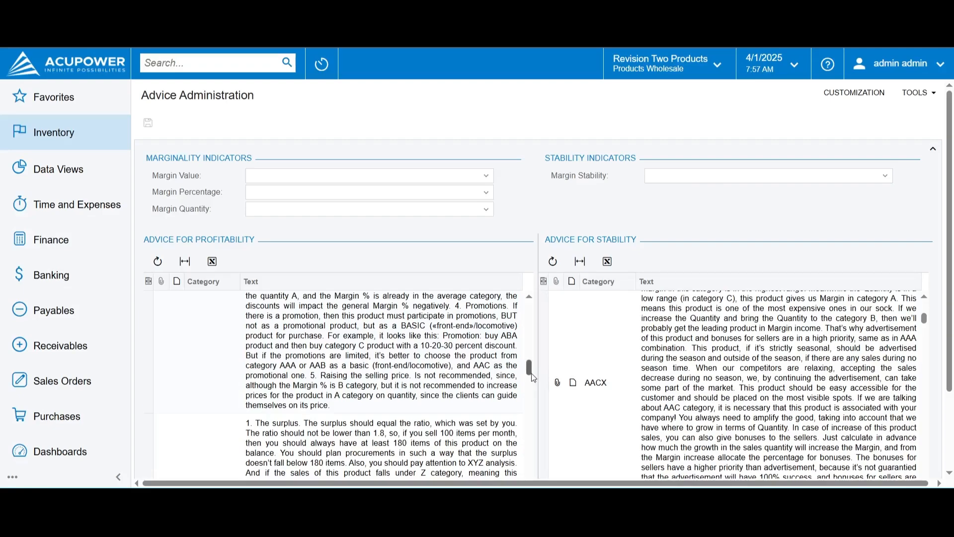
scroll(533, 378, "down", 3)
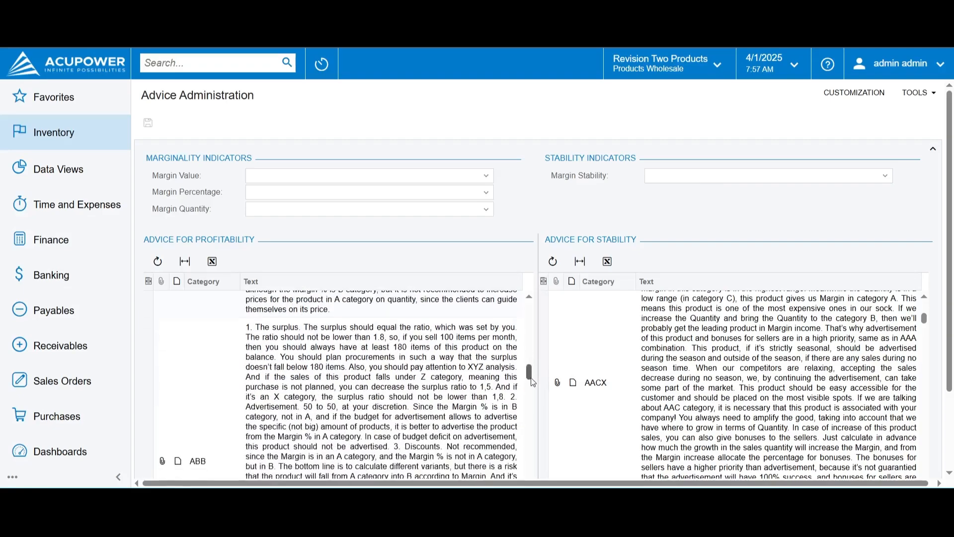
Add the test text "іфафіафі" after the surplus paragraph of the ABB profitability advice, and erase it again
left_click(445, 395)
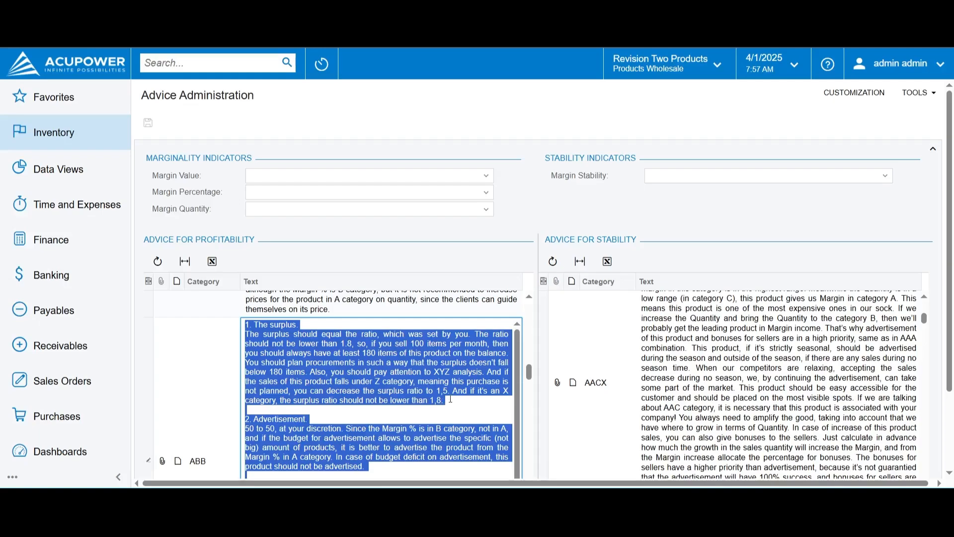
left_click(450, 398)
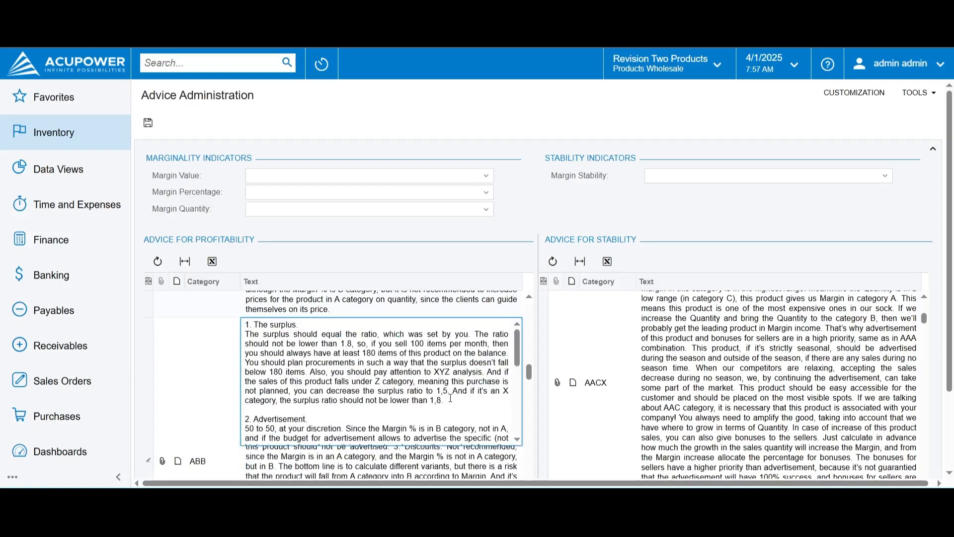
type("іфафіафі")
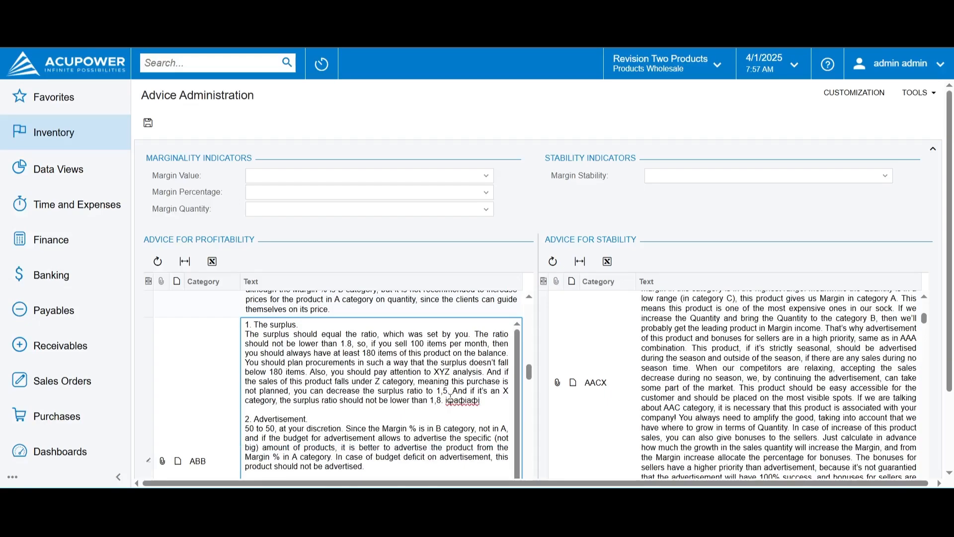
key("BackSpace")
key("BackSpace")
key("BackSpace")
key("BackSpace")
key("BackSpace")
key("BackSpace")
key("BackSpace")
key("BackSpace")
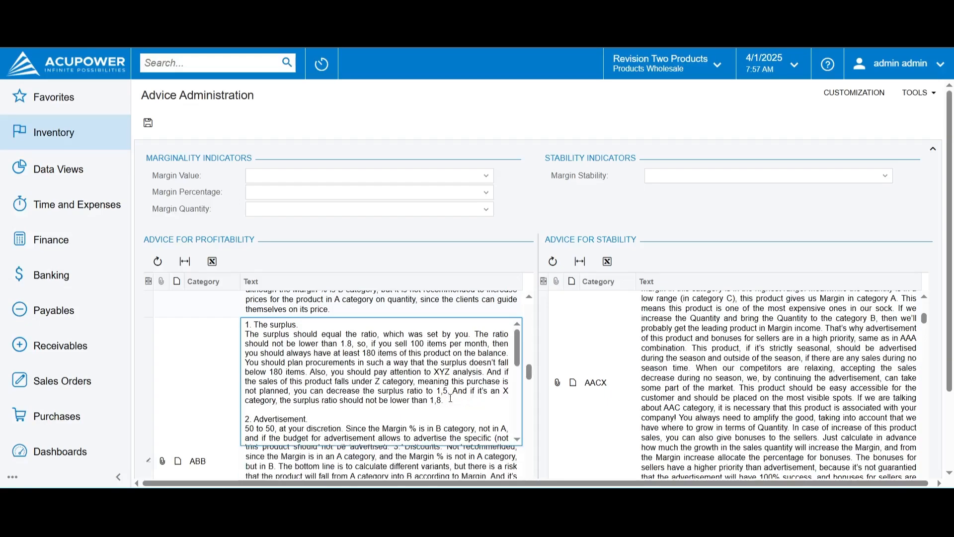
key("BackSpace")
key("BackSpace")
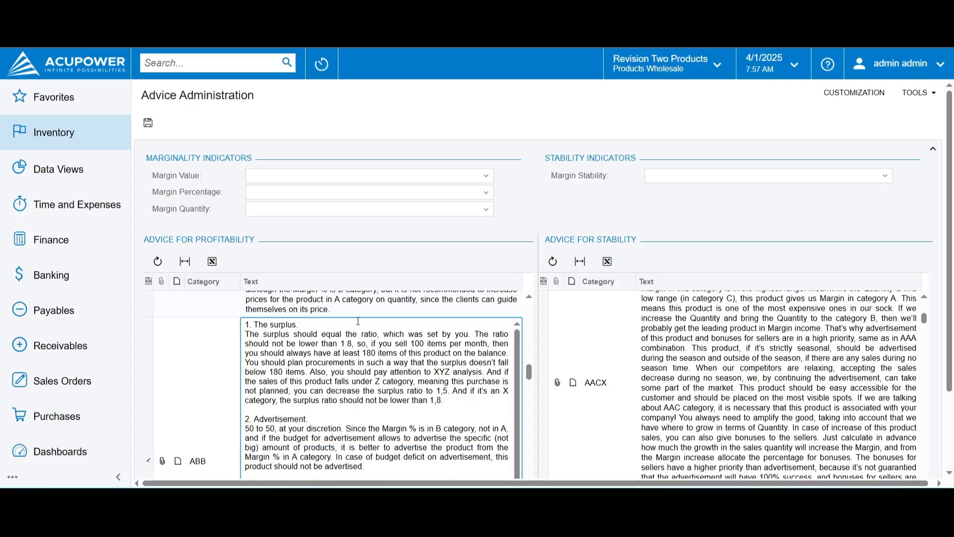
Save the advice records and review the profitability advice texts for categories ABB and ABC
key("Tab")
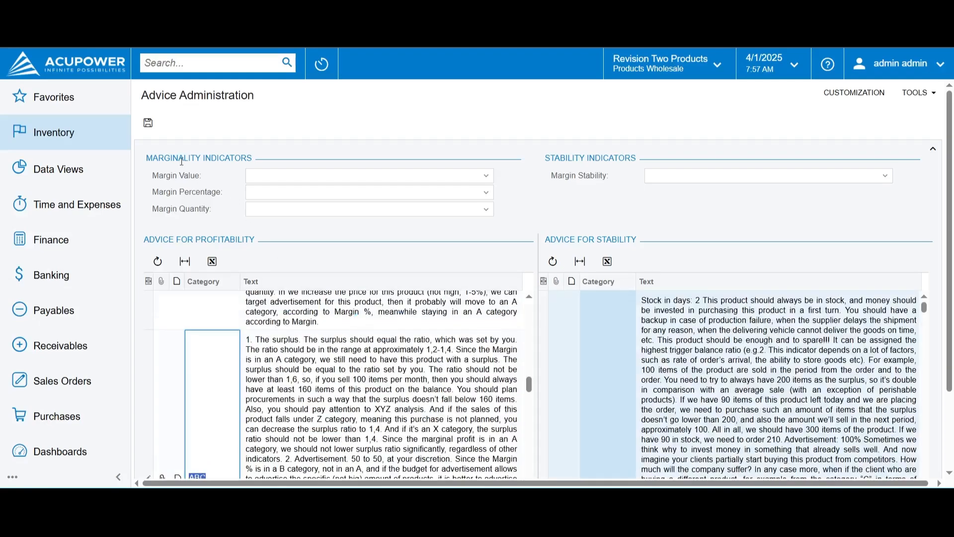
left_click(151, 123)
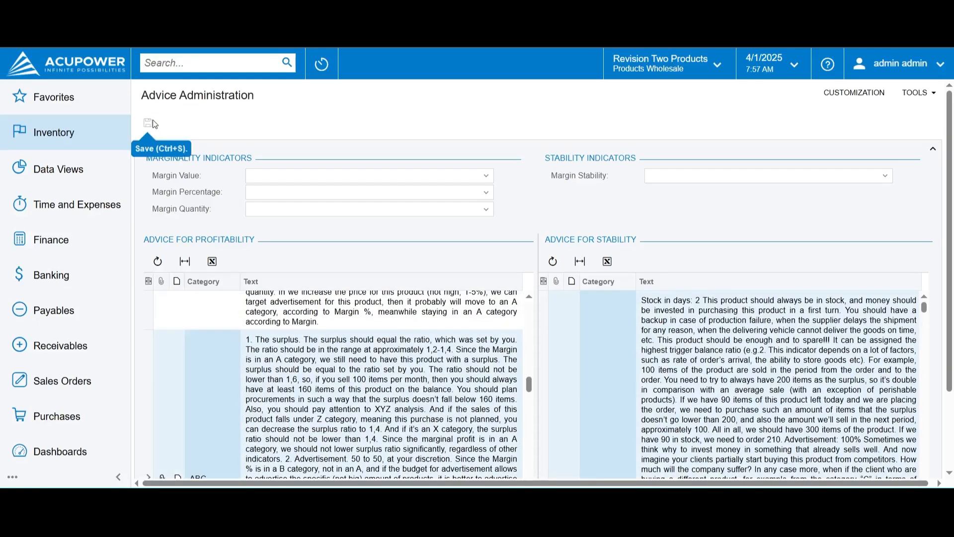
scroll(374, 385, "down", 2)
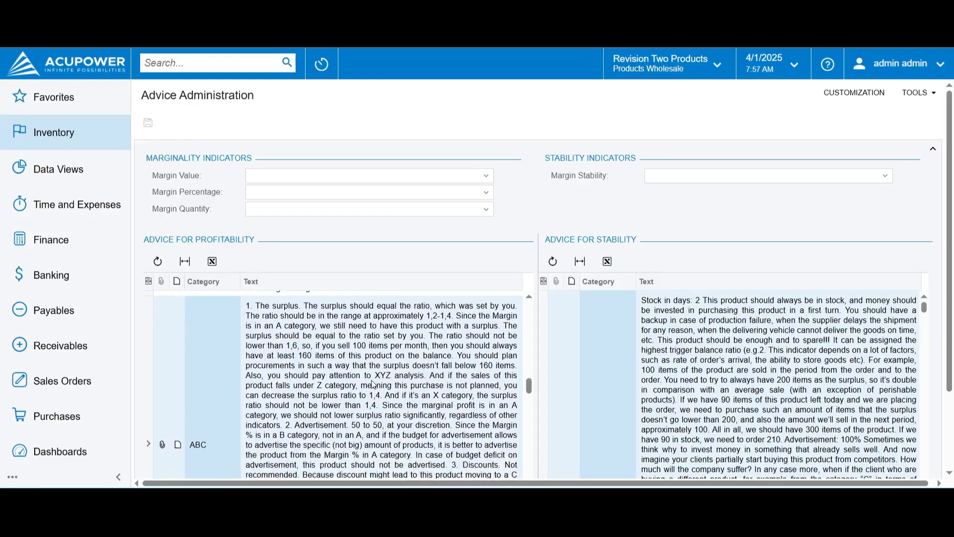
scroll(373, 384, "up", 10)
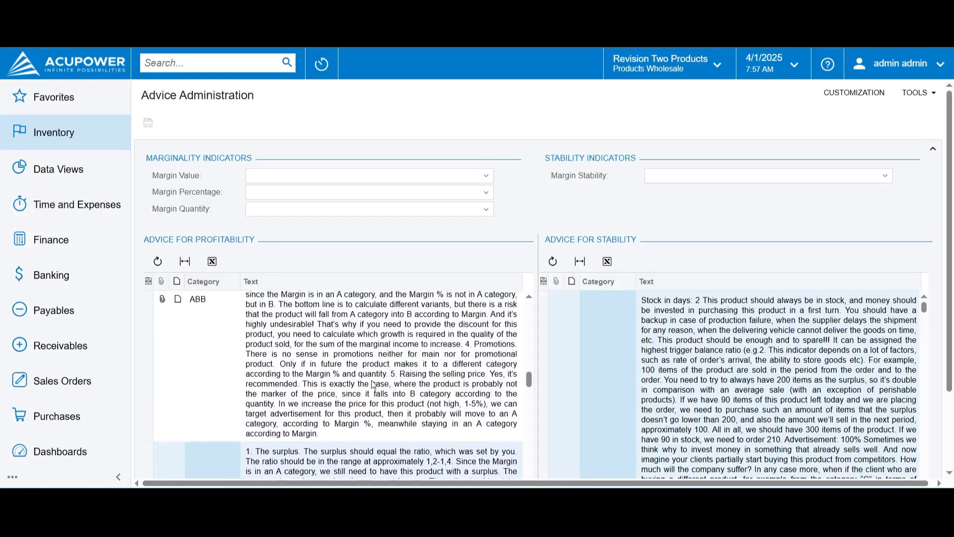
scroll(374, 384, "up", 6)
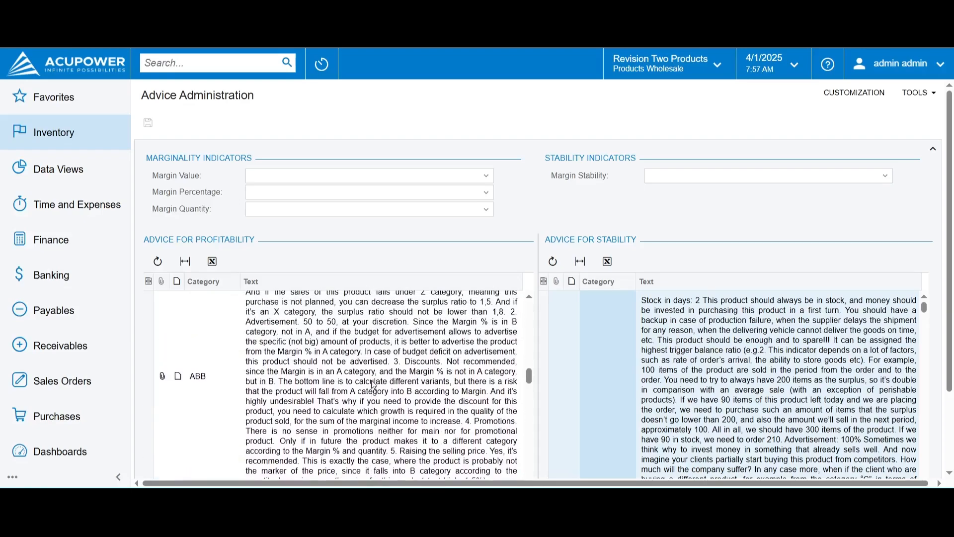
scroll(374, 384, "down", 5)
scroll(374, 384, "down", 10)
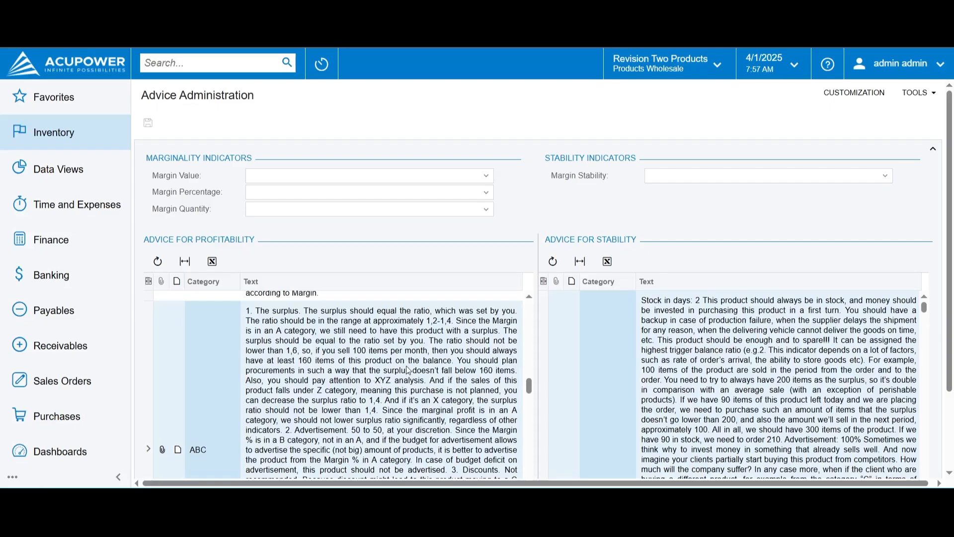
Filter the advice to category ACC by setting Margin Value to A, Margin Percentage to C and Margin Quantity to C
scroll(408, 371, "up", 10)
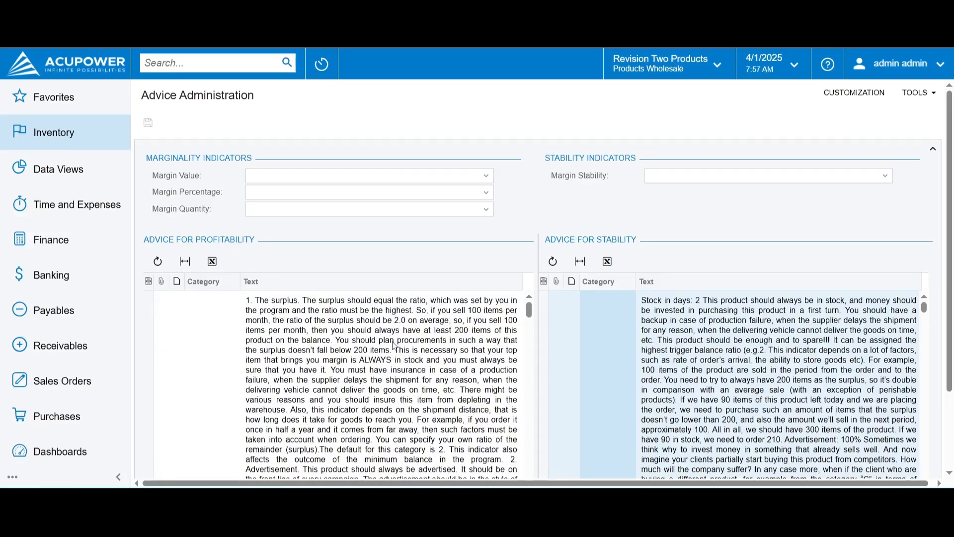
left_click(356, 181)
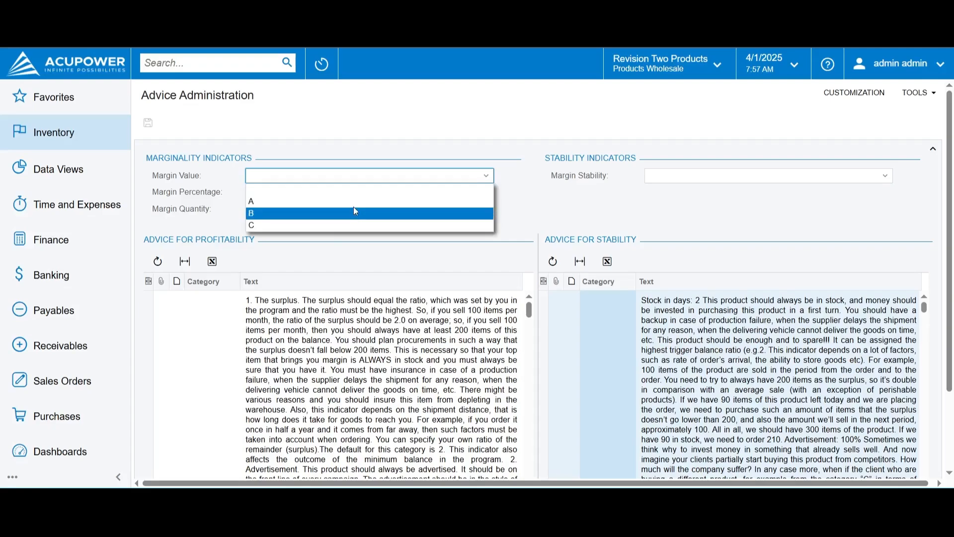
left_click(354, 201)
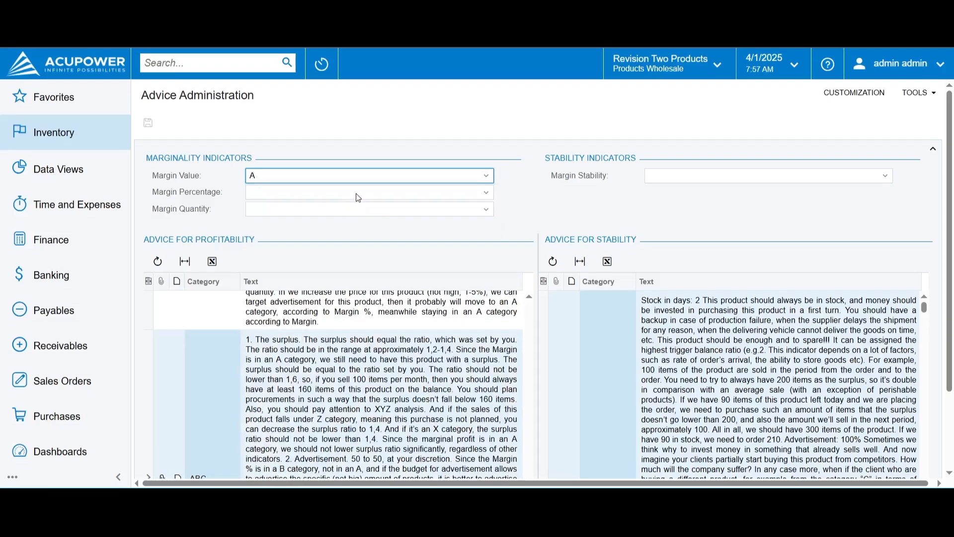
left_click(358, 197)
left_click(347, 243)
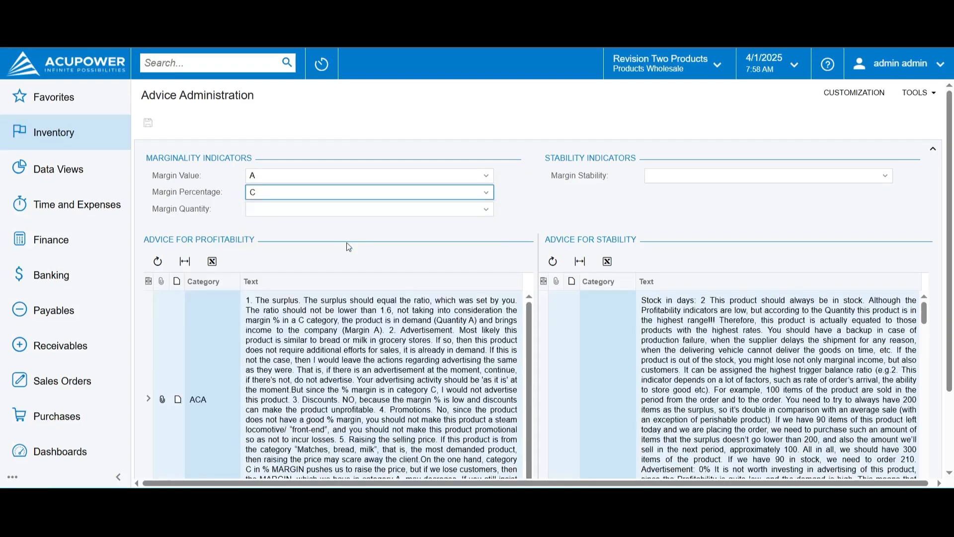
left_click(344, 210)
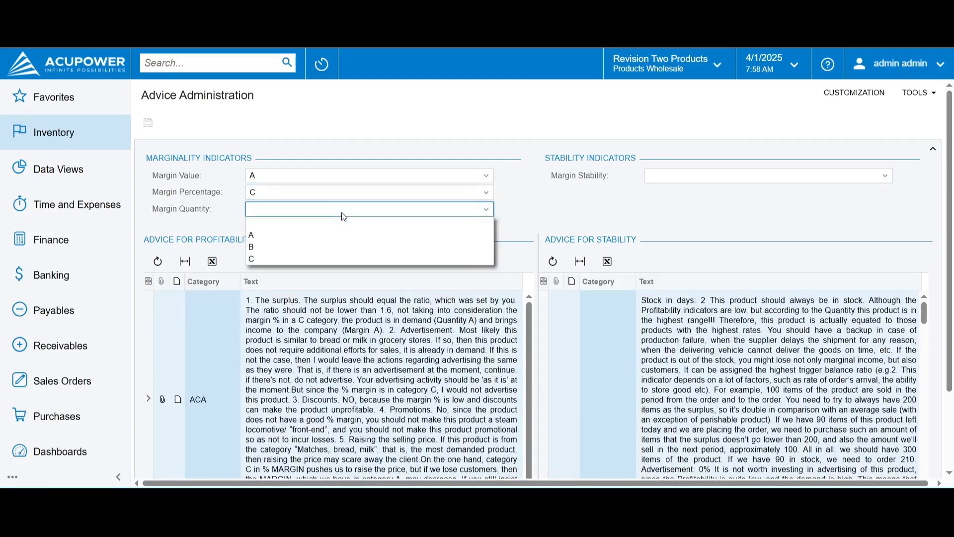
left_click(346, 260)
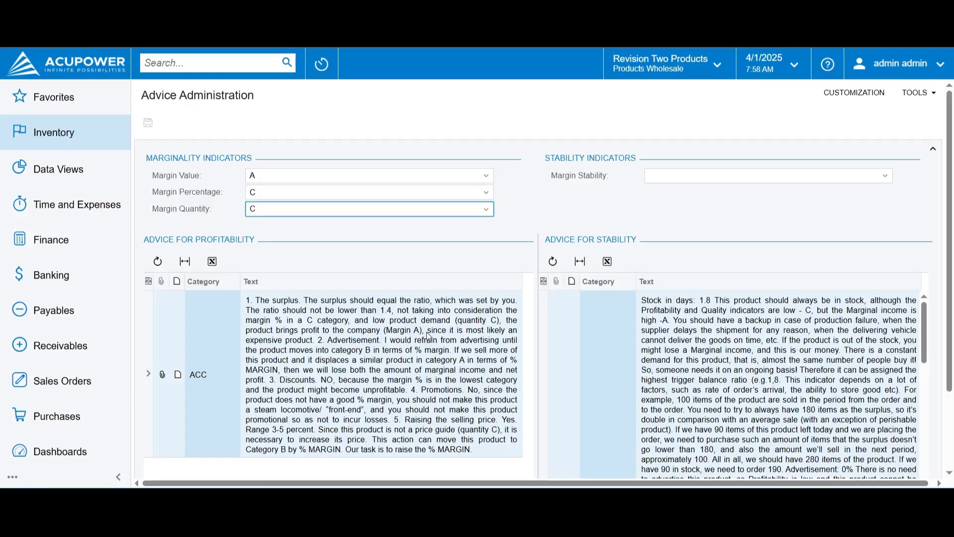
Set the Margin Stability indicator to X and read through the stability advice text for category ACCX
left_click(788, 178)
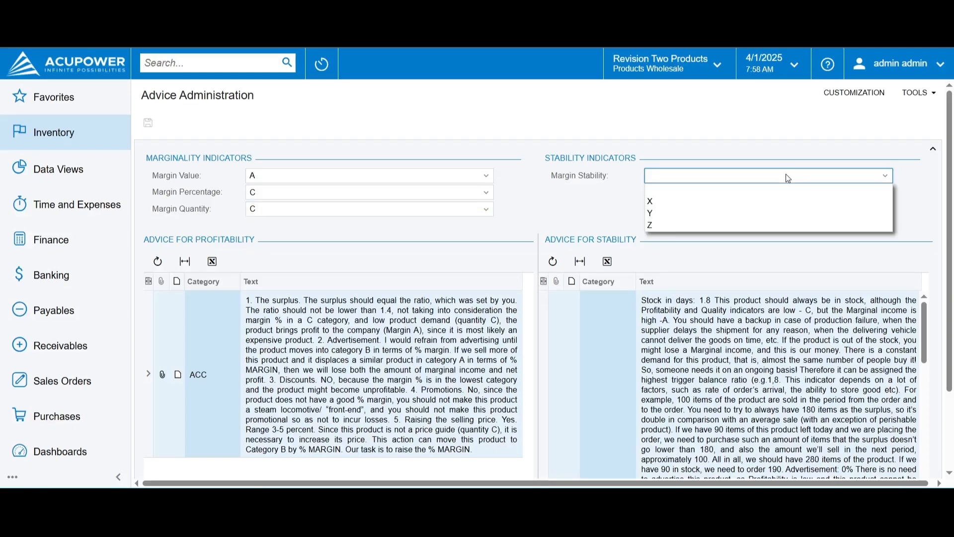
left_click(767, 201)
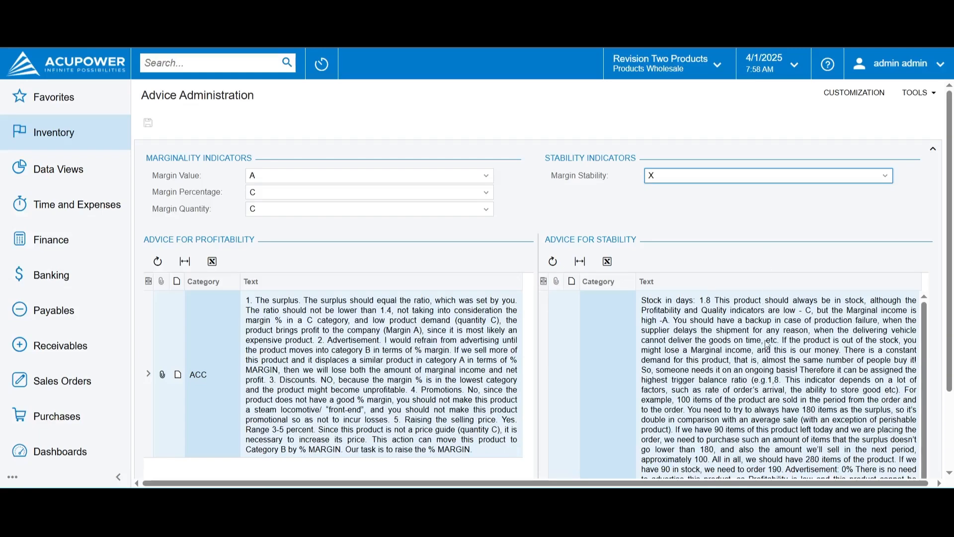
scroll(766, 352, "down", 5)
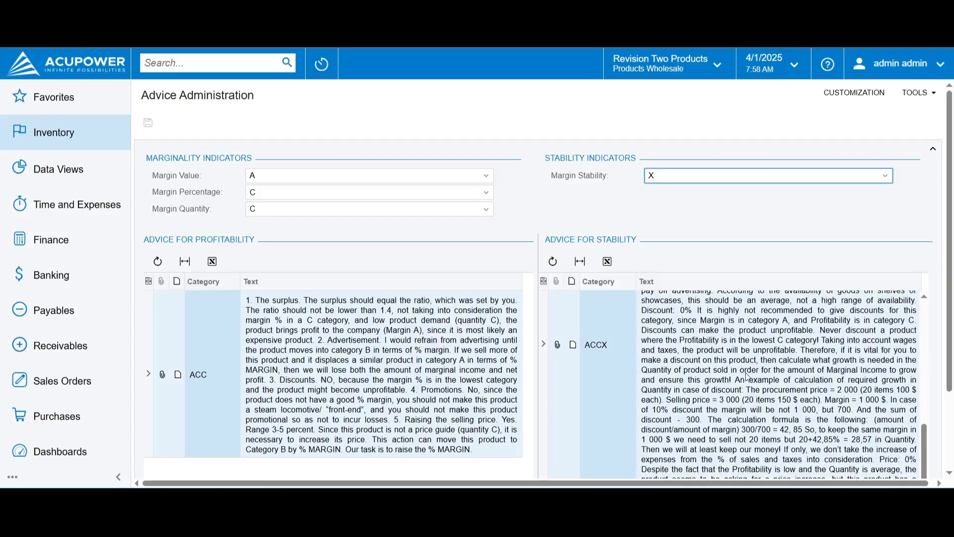
scroll(748, 377, "up", 4)
scroll(748, 376, "down", 3)
scroll(748, 377, "up", 1)
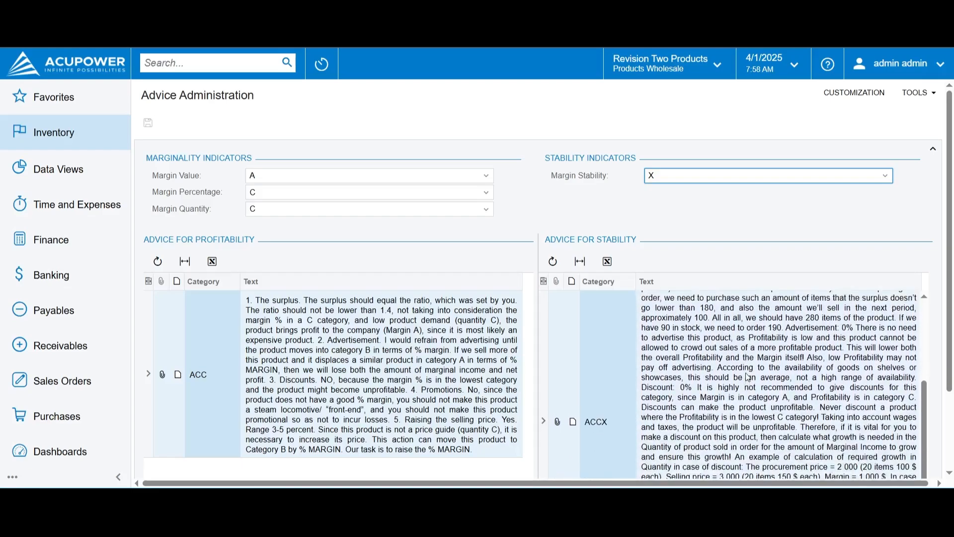
scroll(748, 377, "up", 1)
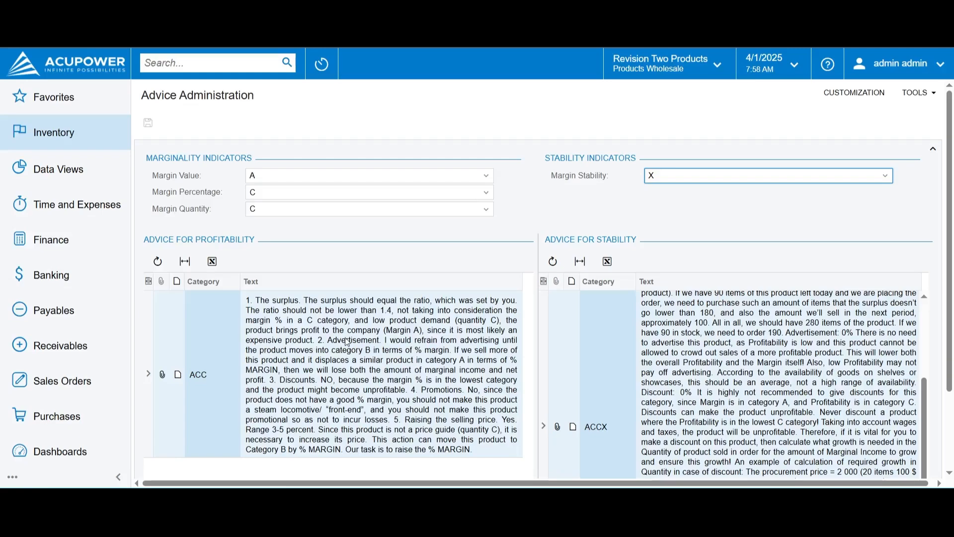
Open the ACC profitability advice text for editing, leave it as it is, and save the advice records
left_click(361, 341)
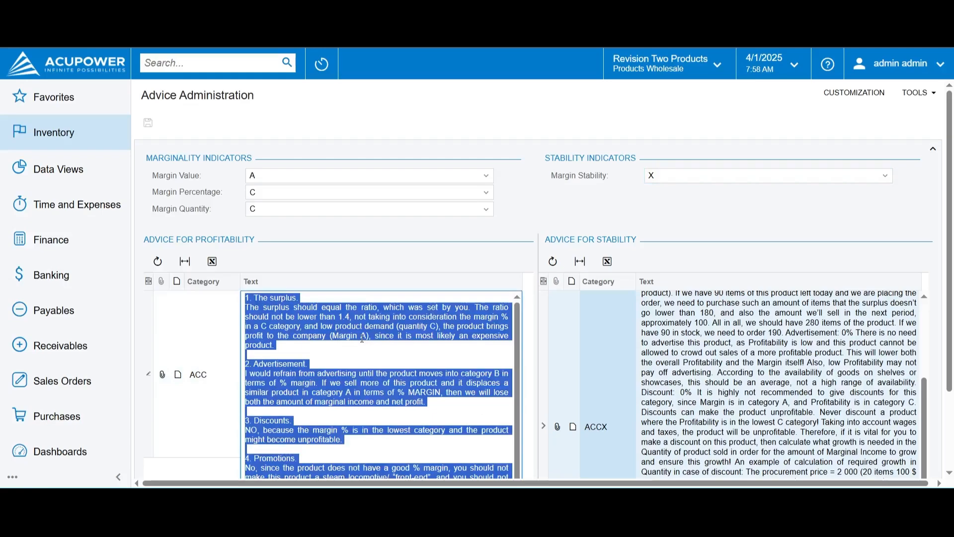
left_click(362, 343)
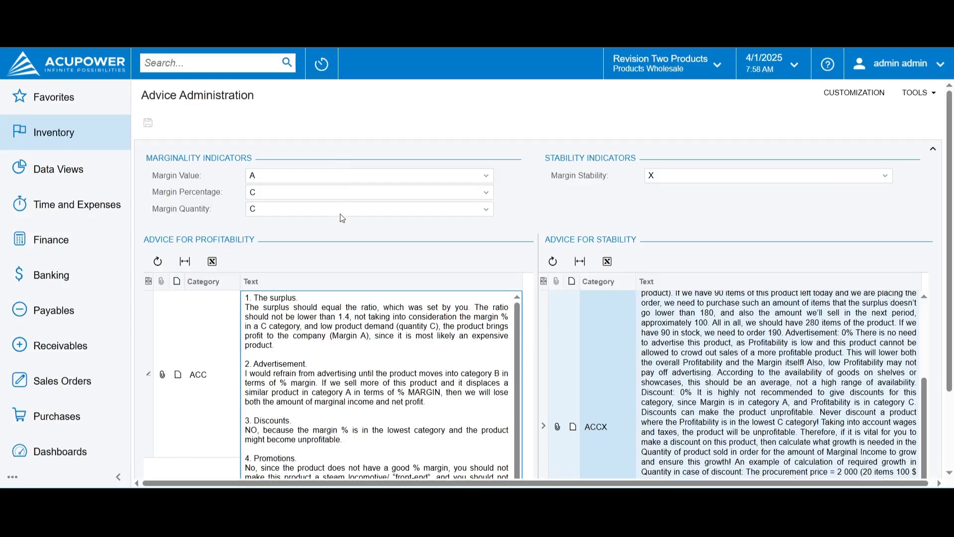
key("Tab")
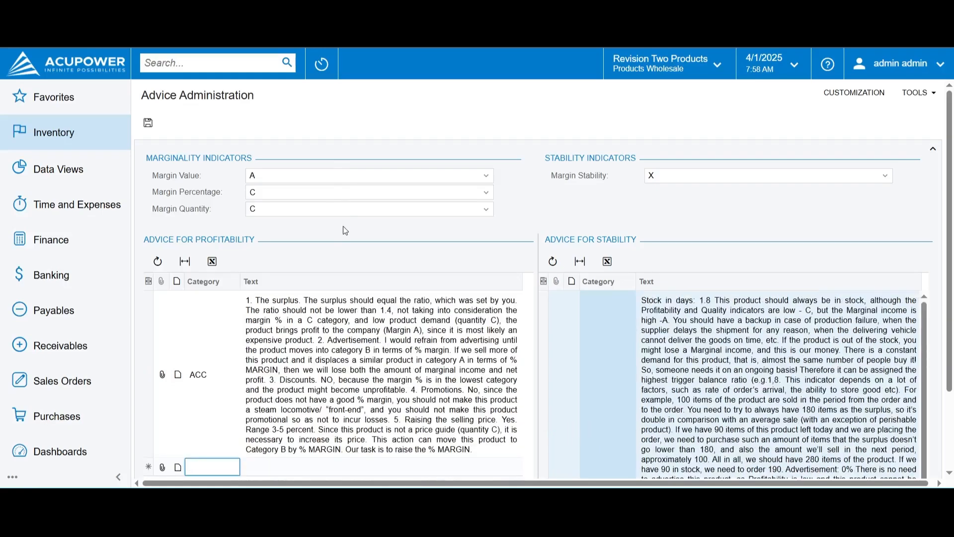
left_click(149, 124)
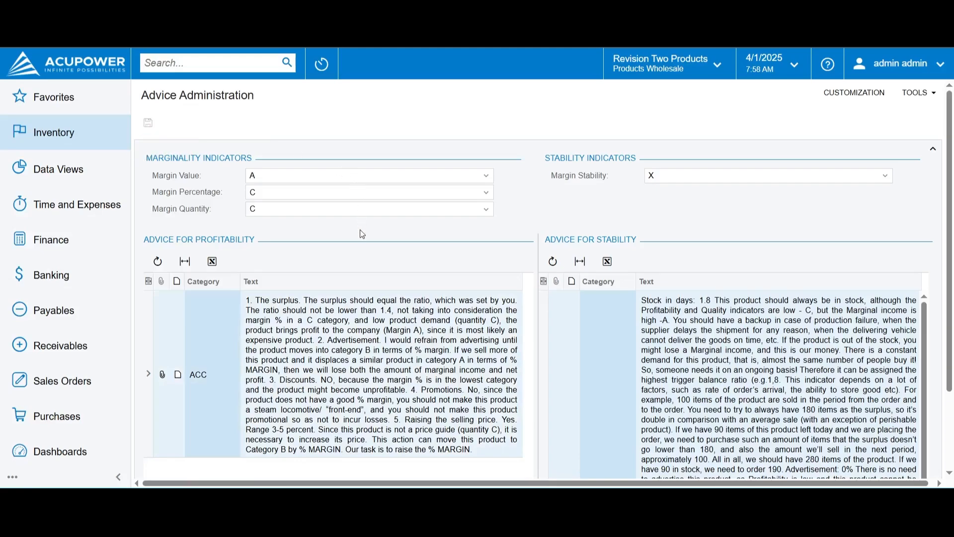